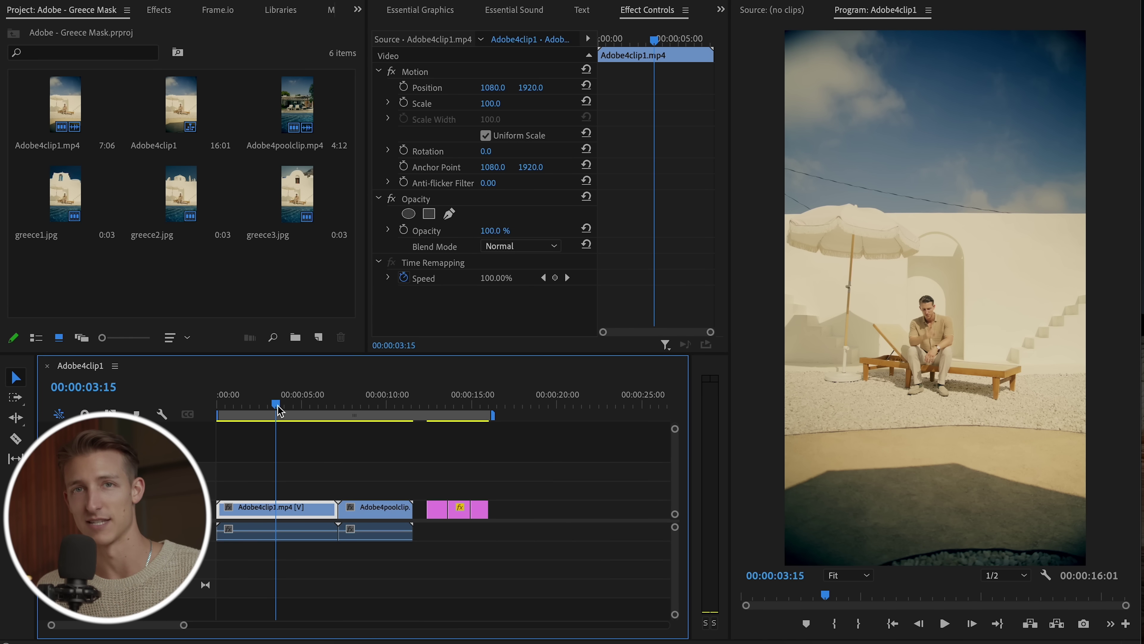
Play the sequence from 00:00:02:24 to review the backyard clip
{"action": "left_click_drag", "start_coordinate": [276, 406], "coordinate": [264, 400]}
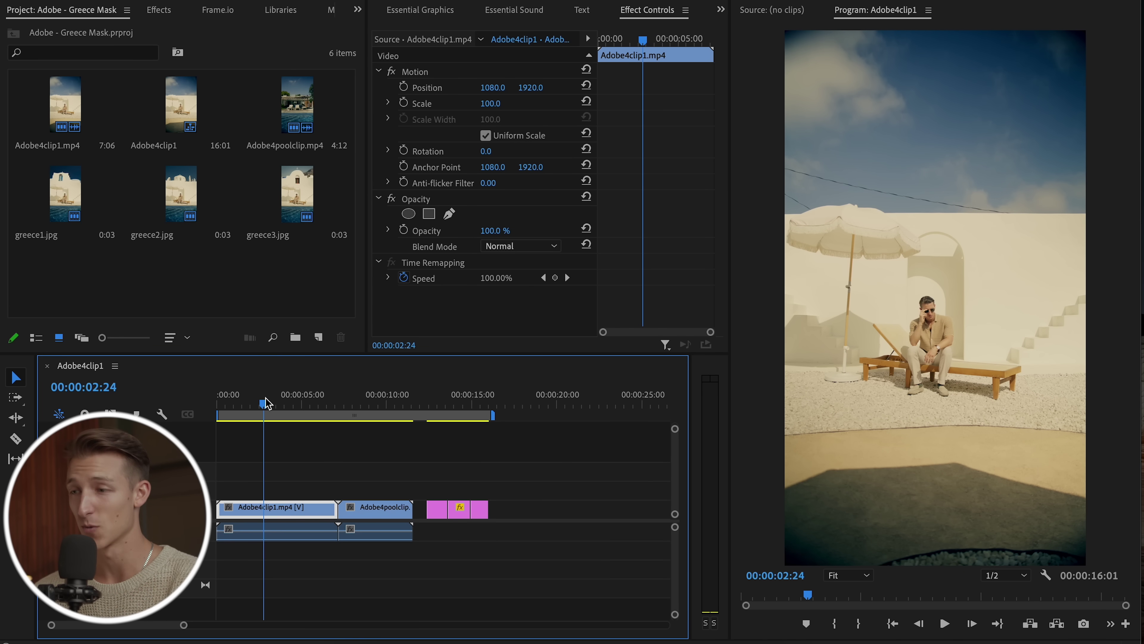
{"action": "key", "text": "space"}
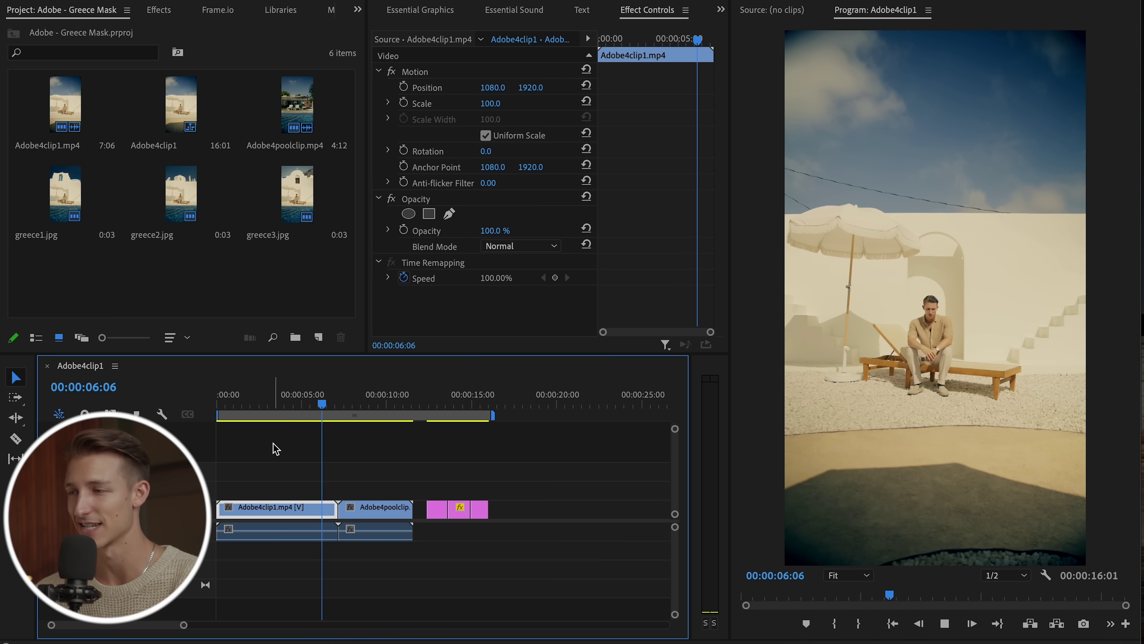
{"action": "left_click_drag", "start_coordinate": [266, 400], "coordinate": [238, 401]}
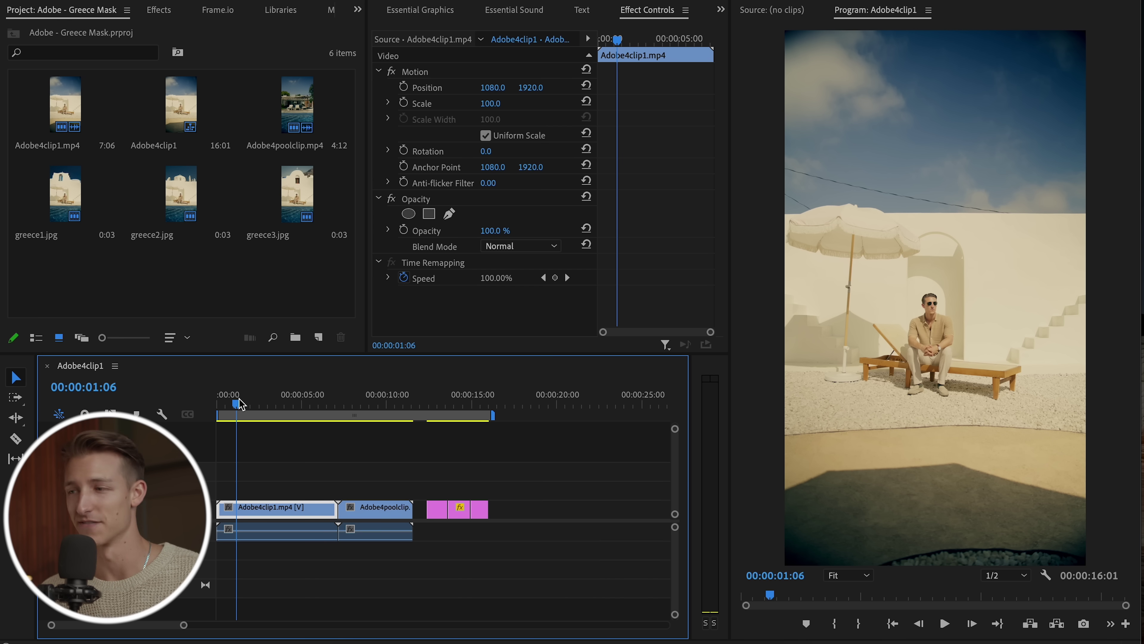
Export the frame at 00:00:02:04 as a JPEG still, then scrub back through the clip
{"action": "left_click_drag", "start_coordinate": [241, 404], "coordinate": [252, 409]}
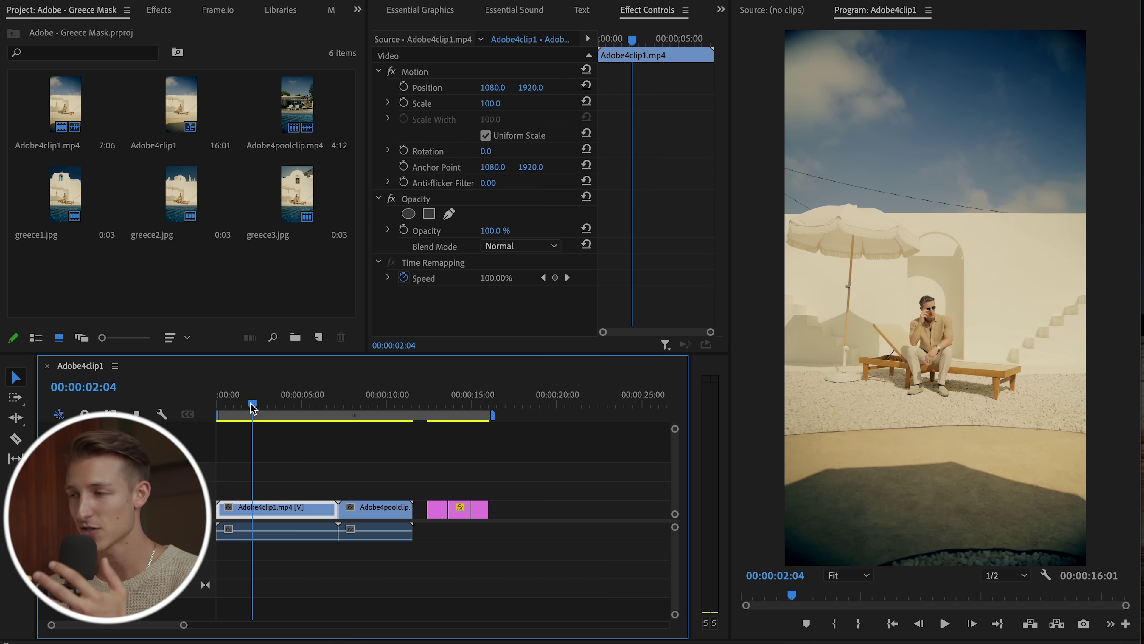
{"action": "left_click", "coordinate": [1084, 624]}
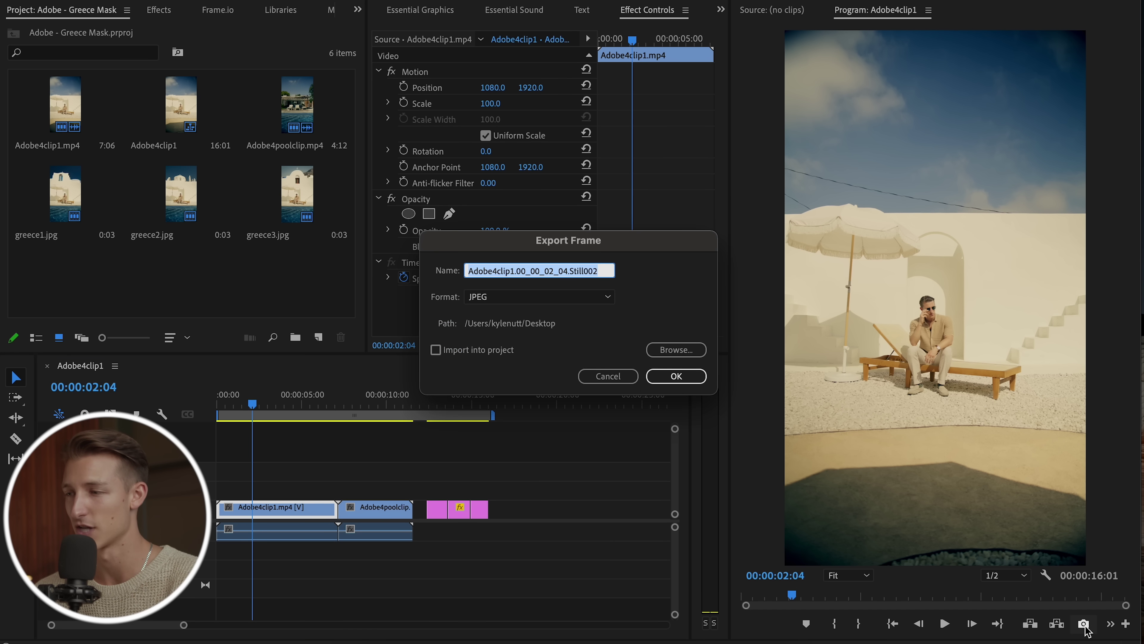
{"action": "left_click", "coordinate": [669, 380]}
{"action": "left_click", "coordinate": [284, 402]}
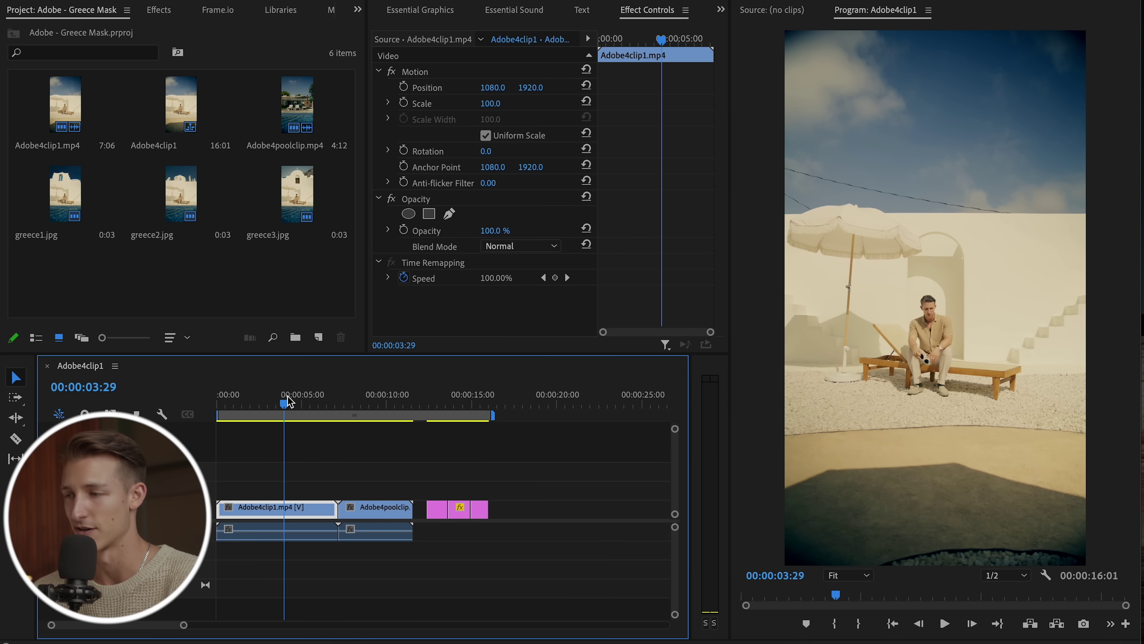
{"action": "left_click_drag", "start_coordinate": [289, 401], "coordinate": [242, 402]}
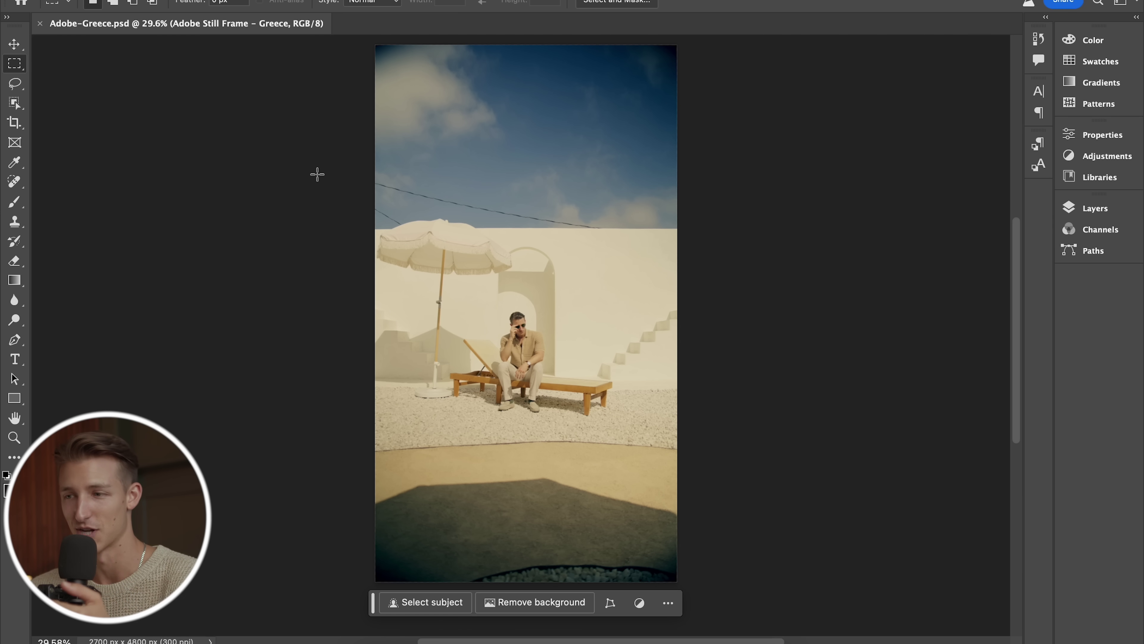
Select the sky strip and generative-fill it with 'blue skies white buildings in greece'
{"action": "left_click", "coordinate": [1112, 211]}
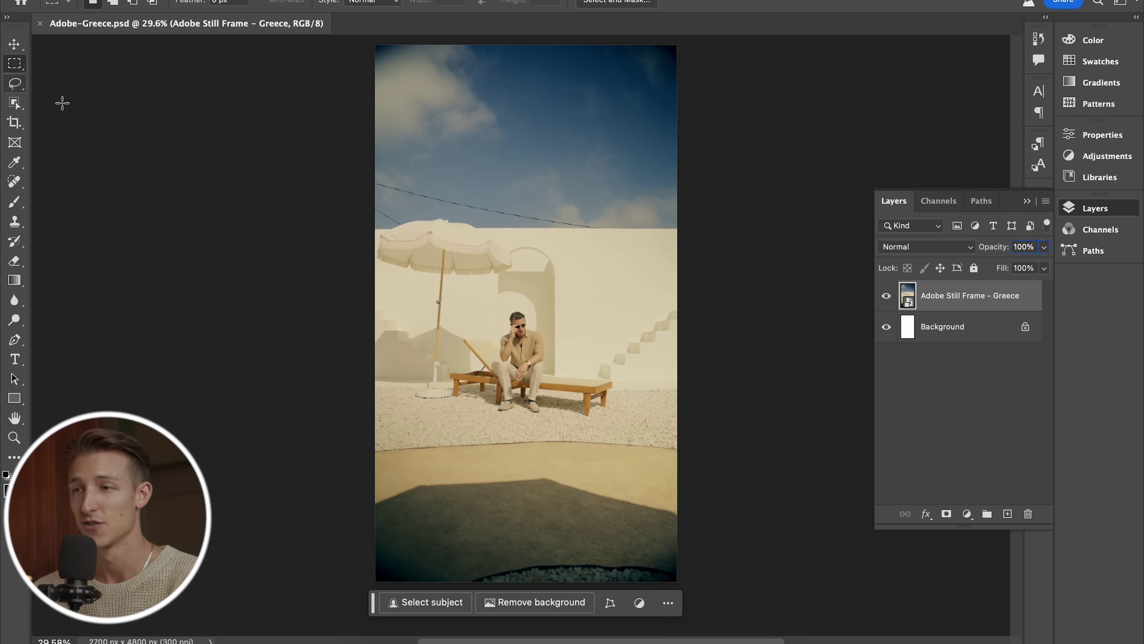
{"action": "left_click_drag", "start_coordinate": [375, 45], "coordinate": [677, 236]}
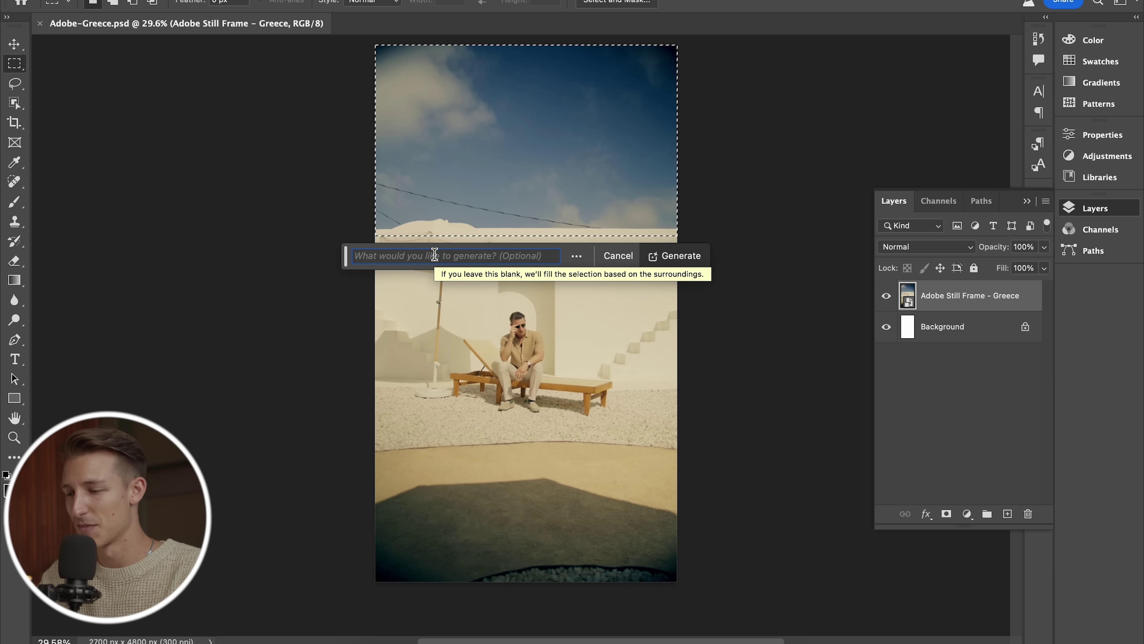
{"action": "type", "text": "blue skies white buld"}
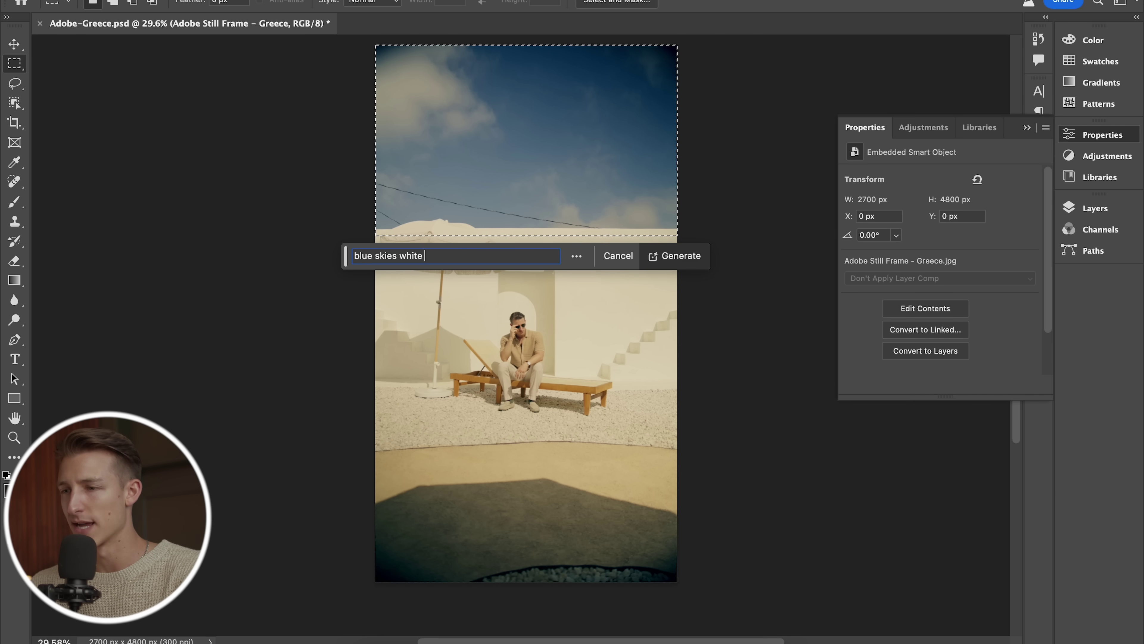
{"action": "key", "text": "BackSpace"}
{"action": "key", "text": "BackSpace"}
{"action": "type", "text": "ildings in greece"}
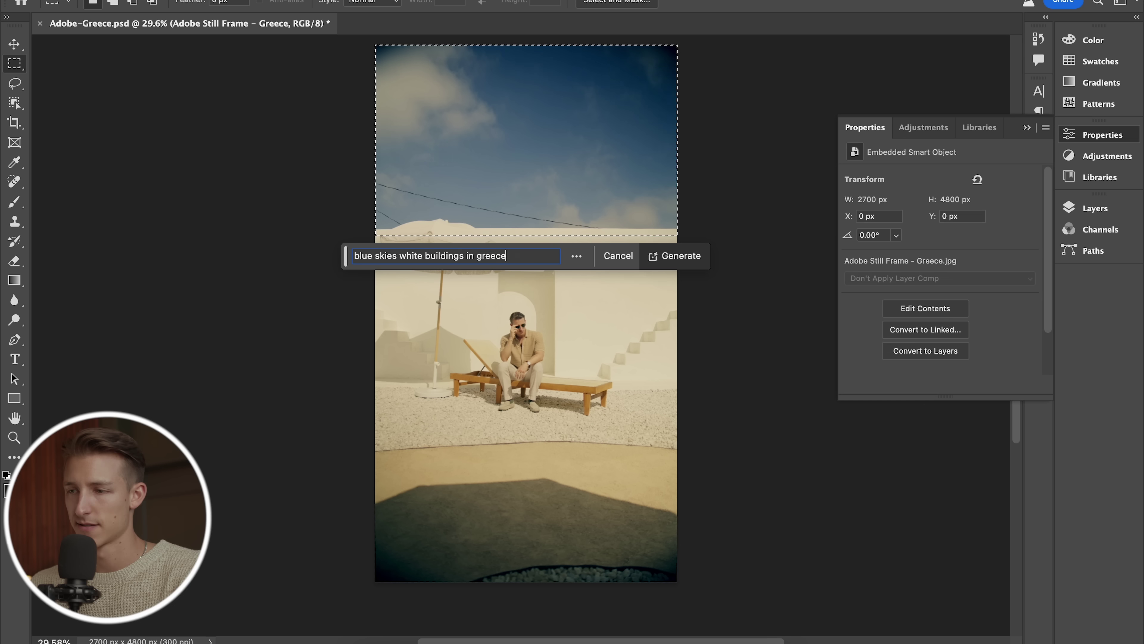
{"action": "key", "text": "Return"}
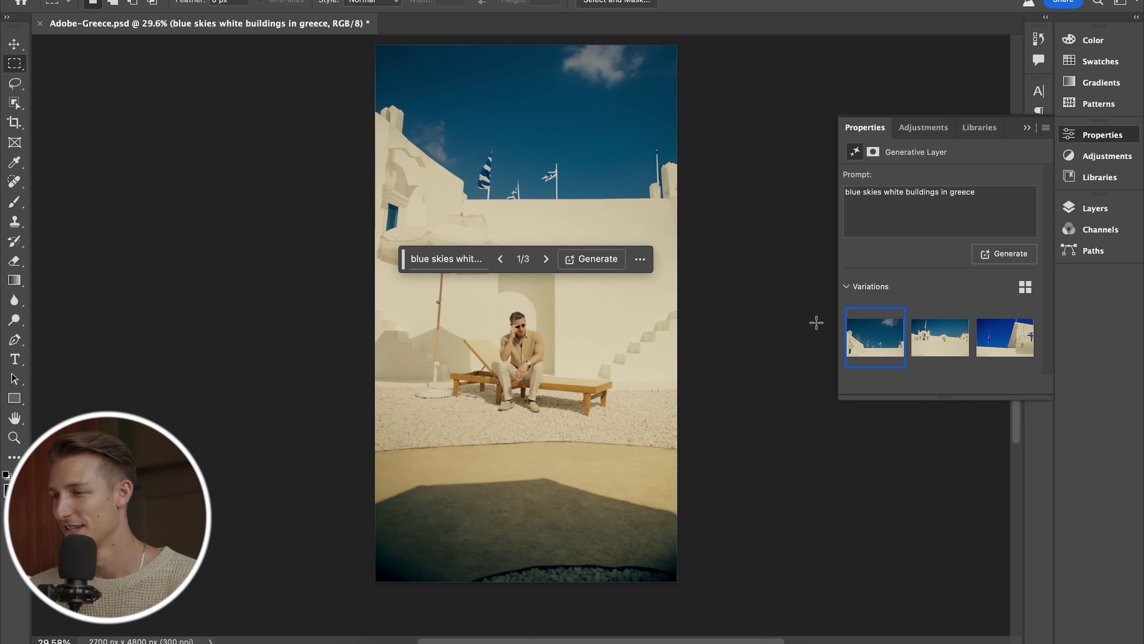
Compare the generated variations and keep the first one
{"action": "left_click", "coordinate": [938, 349]}
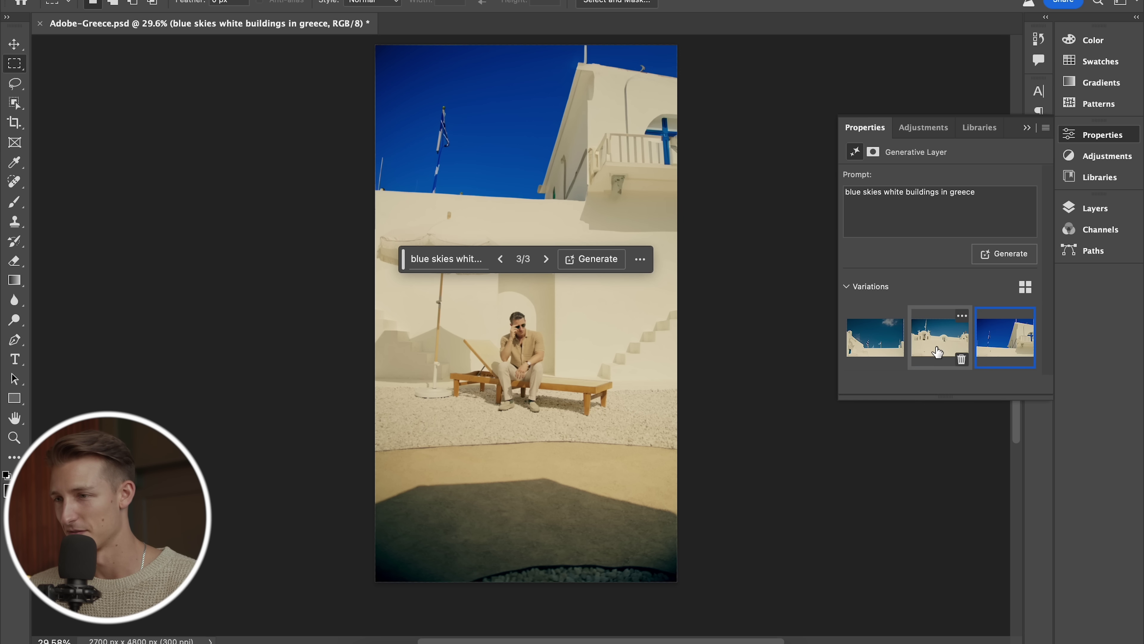
{"action": "left_click", "coordinate": [874, 337]}
{"action": "left_click_drag", "start_coordinate": [403, 259], "coordinate": [693, 294]}
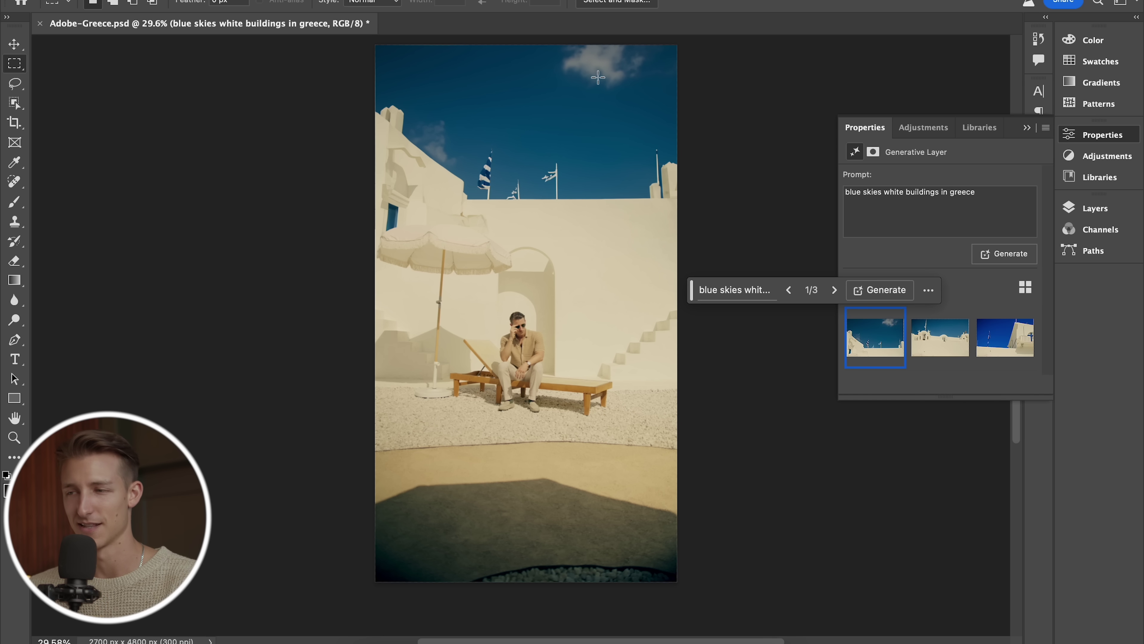
Append 'mountain' to the prompt and regenerate the sky fill
{"action": "left_click", "coordinate": [755, 292]}
{"action": "triple_click", "coordinate": [526, 258]}
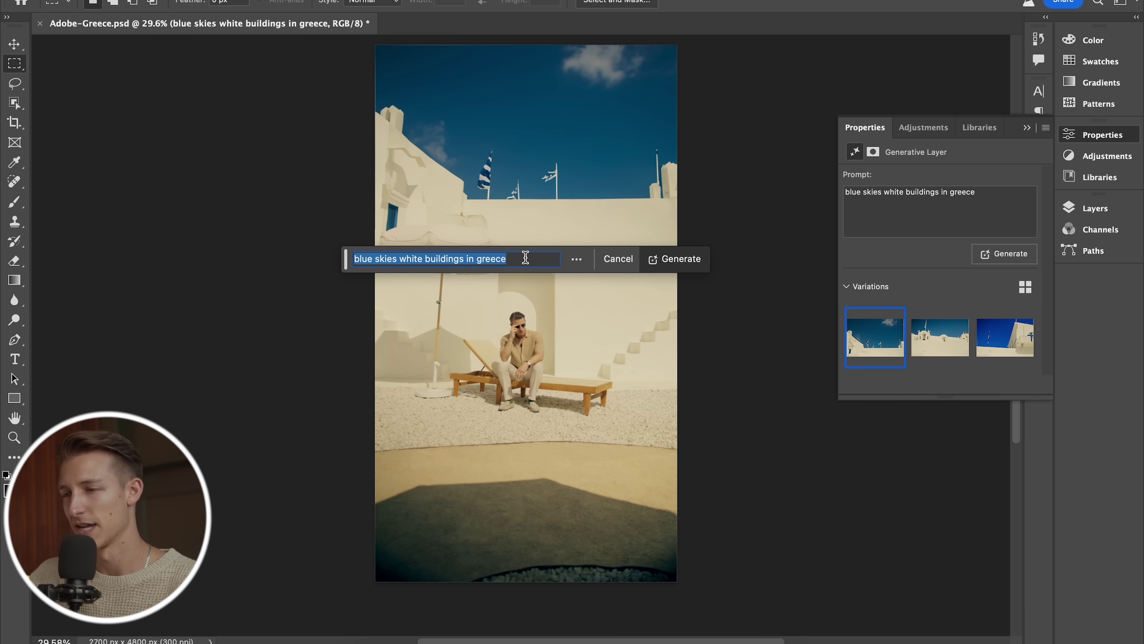
{"action": "left_click", "coordinate": [525, 258]}
{"action": "type", "text": "mountain"}
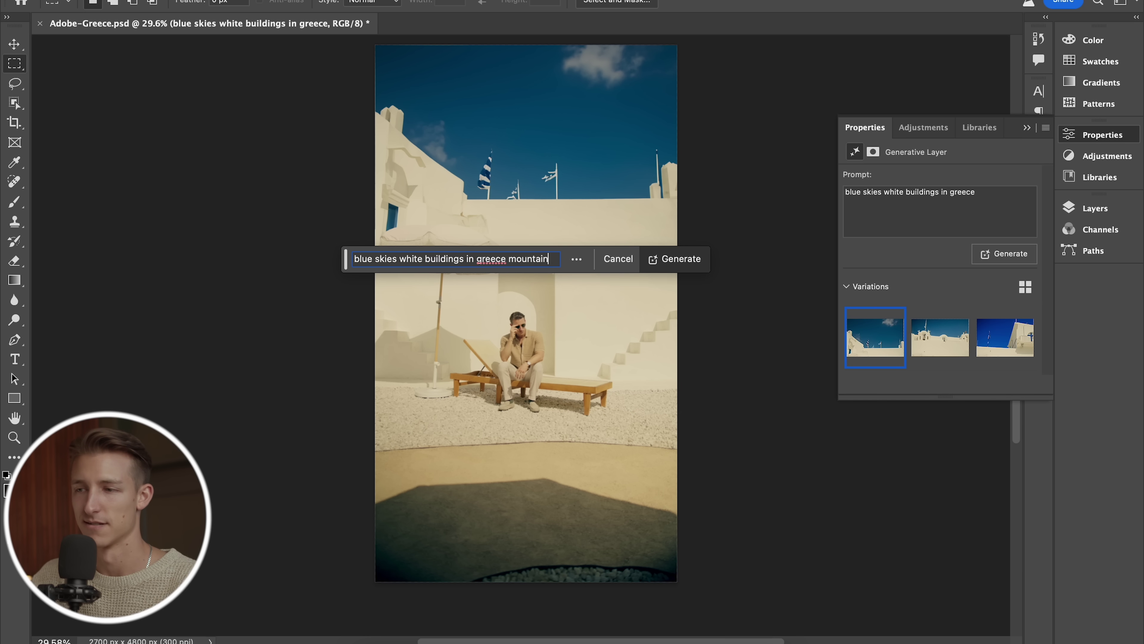
{"action": "key", "text": "Return"}
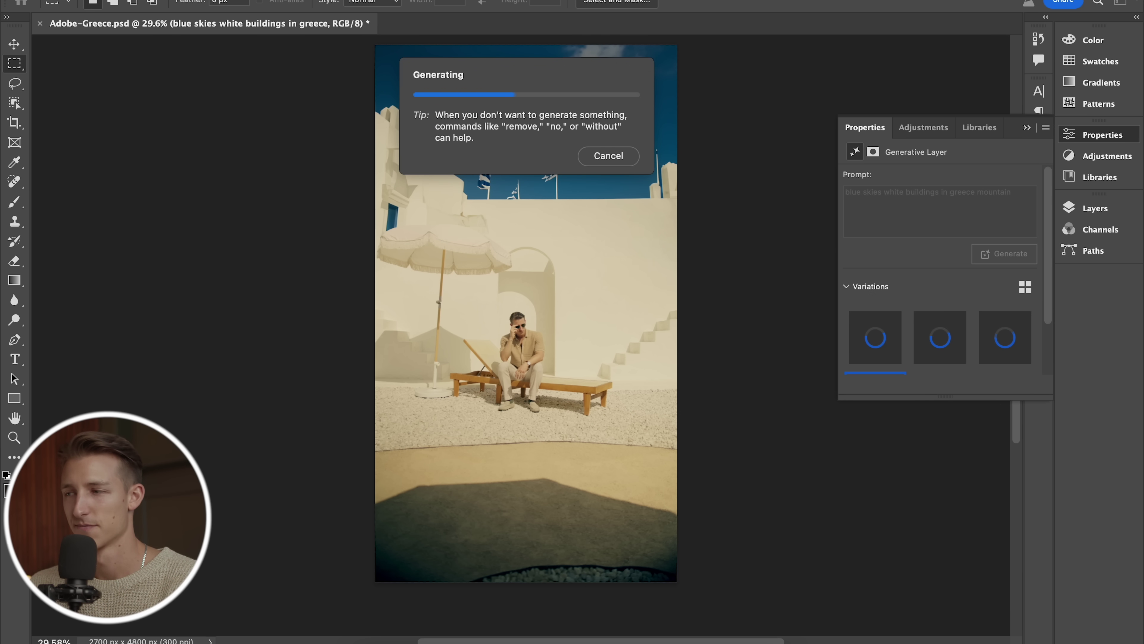
Compare the windmill and church-and-hillside variations, settling on the windmill one
{"action": "left_click", "coordinate": [931, 334]}
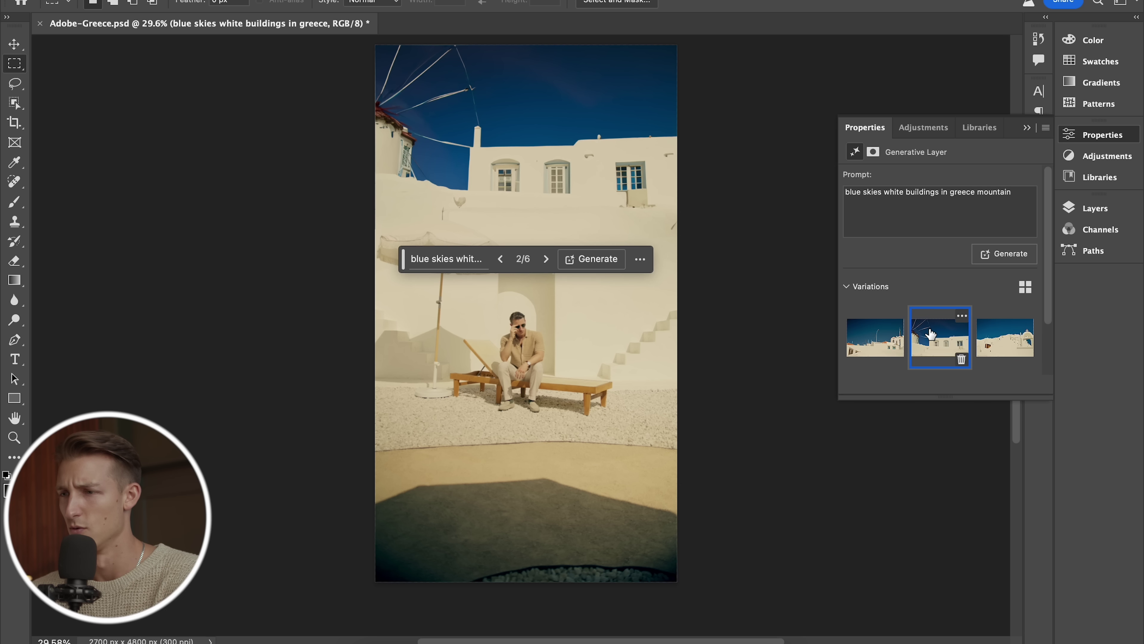
{"action": "left_click", "coordinate": [1004, 338]}
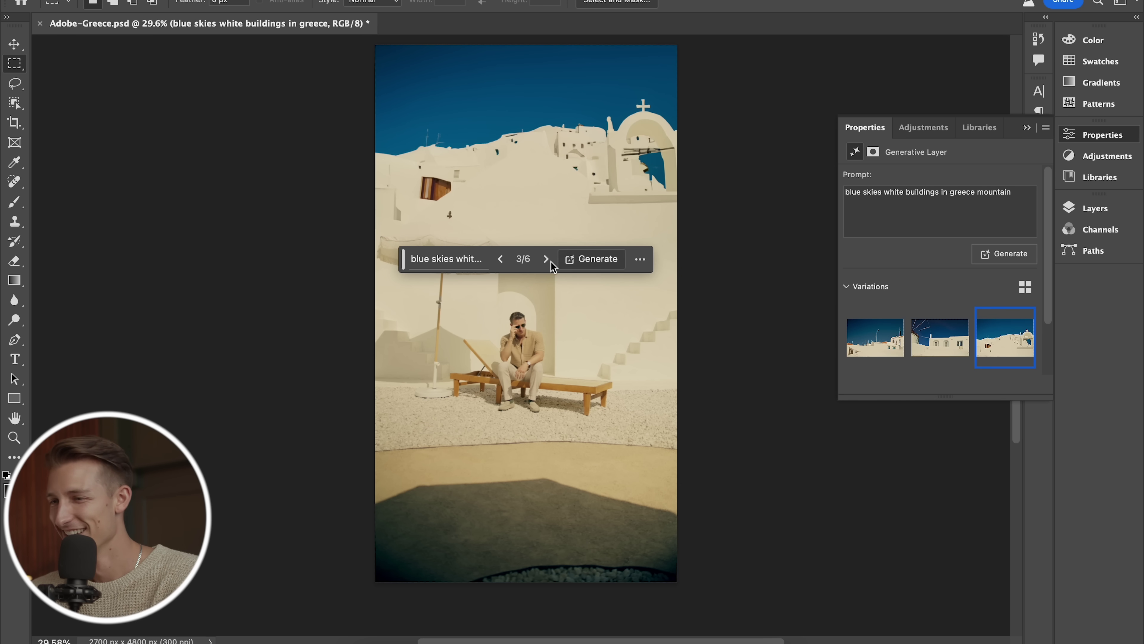
{"action": "left_click_drag", "start_coordinate": [404, 259], "coordinate": [85, 225]}
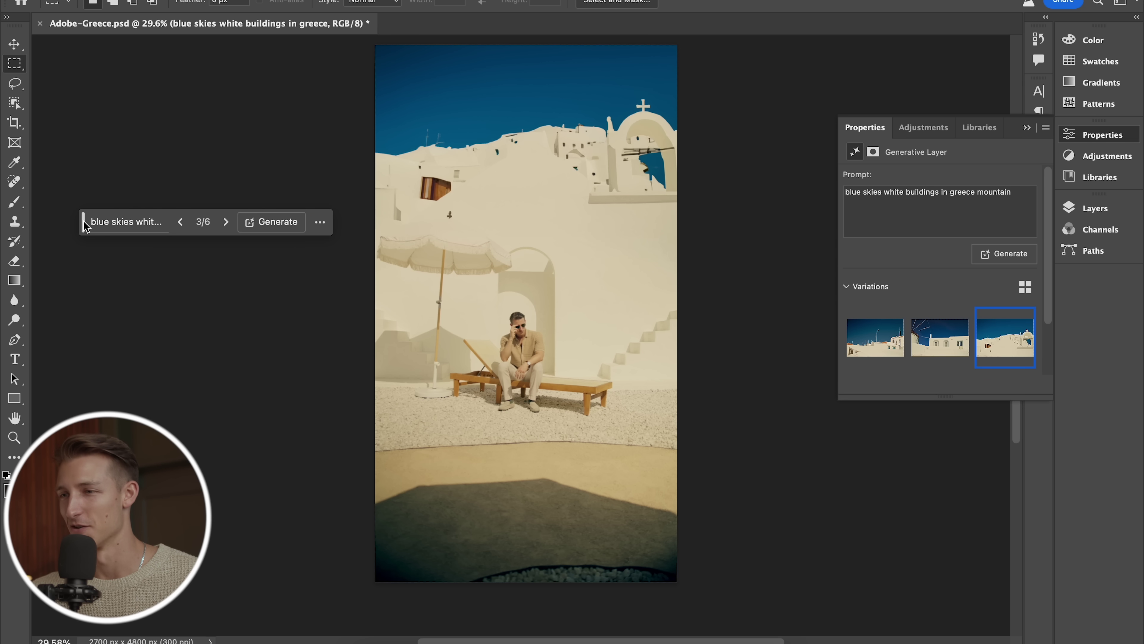
{"action": "scroll", "coordinate": [614, 183], "scroll_direction": "up", "scroll_amount": 5}
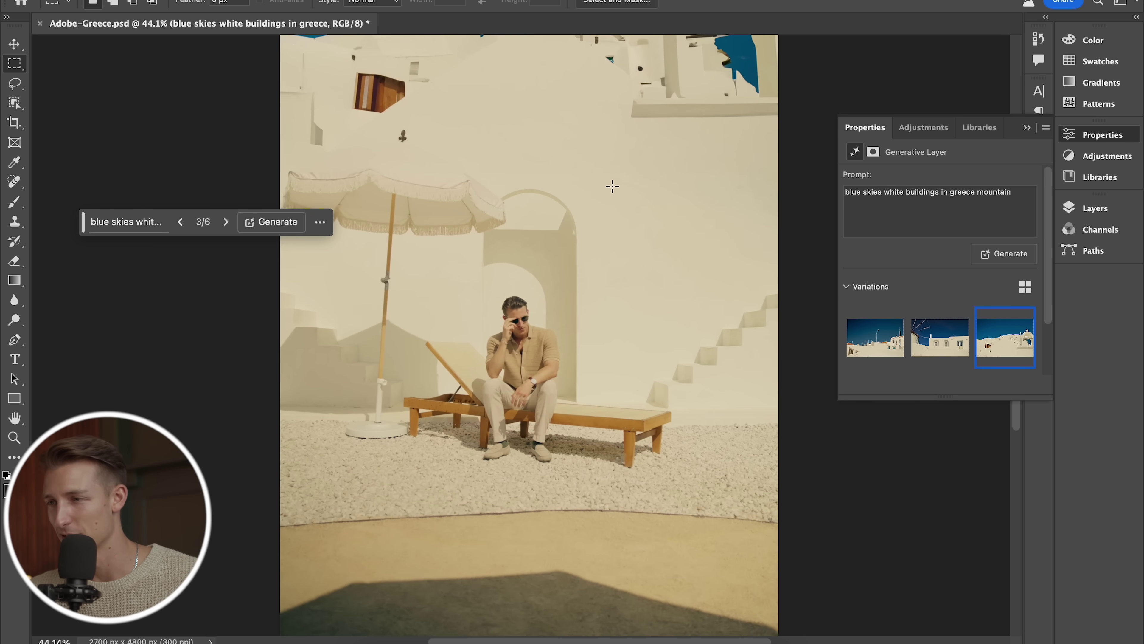
{"action": "scroll", "coordinate": [730, 367], "scroll_direction": "up", "scroll_amount": 3}
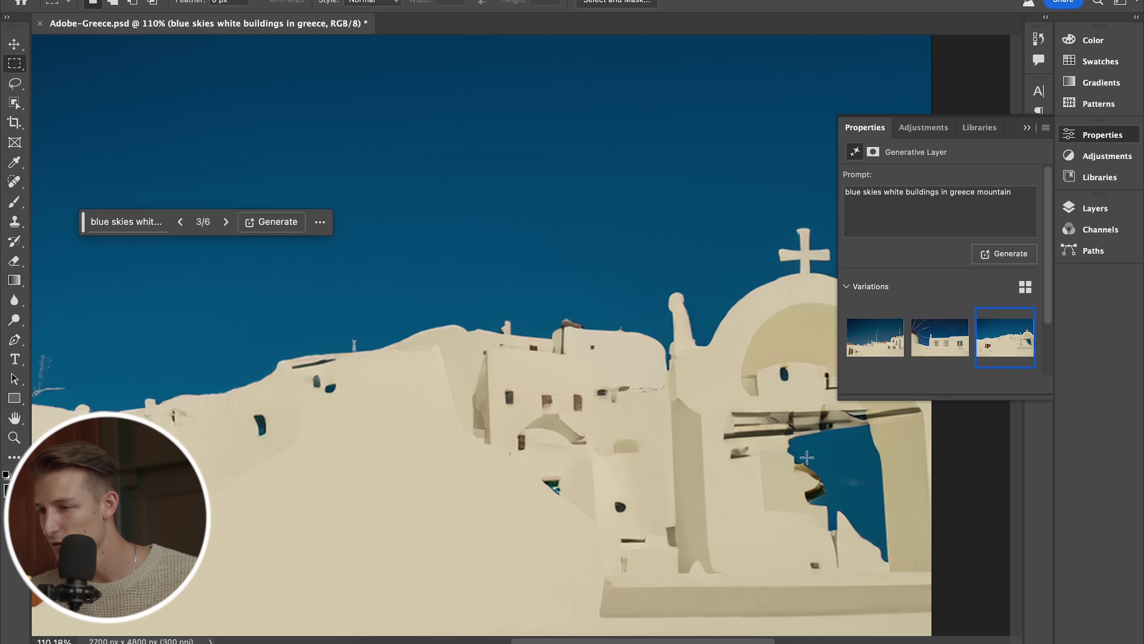
{"action": "scroll", "coordinate": [729, 456], "scroll_direction": "down", "scroll_amount": 5}
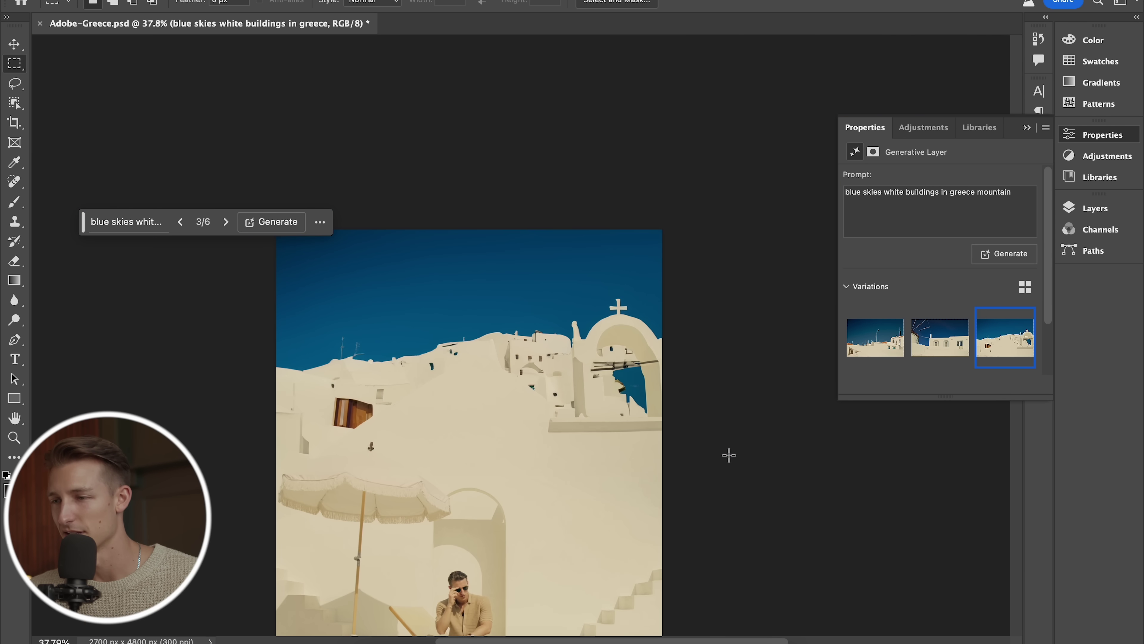
{"action": "scroll", "coordinate": [728, 456], "scroll_direction": "down", "scroll_amount": 3}
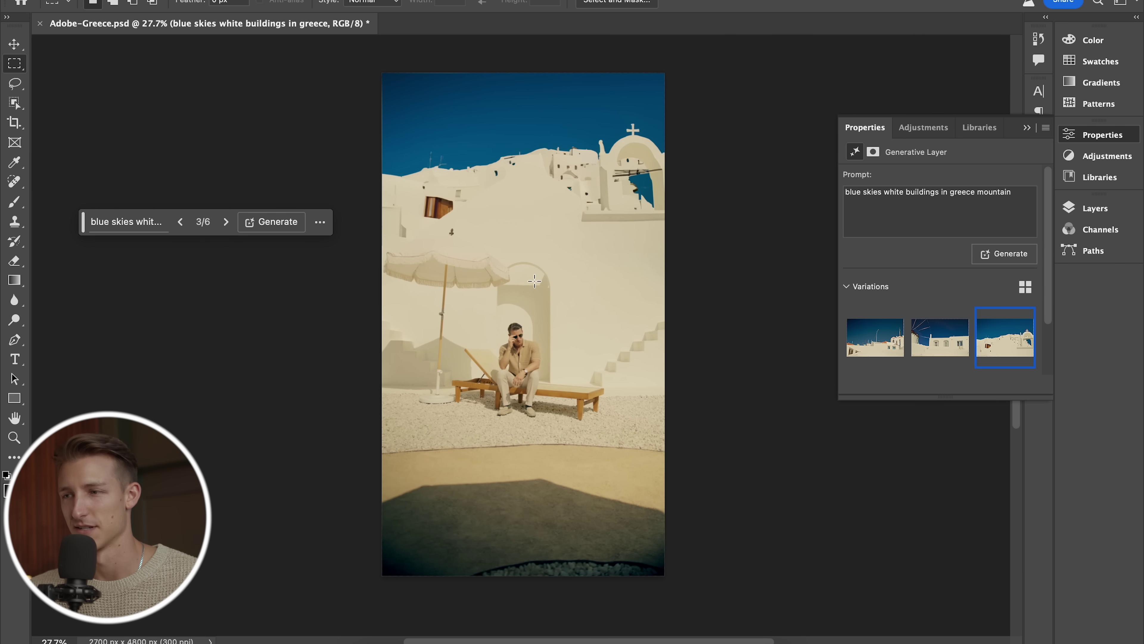
{"action": "scroll", "coordinate": [534, 281], "scroll_direction": "up", "scroll_amount": 1}
{"action": "left_click", "coordinate": [939, 337]}
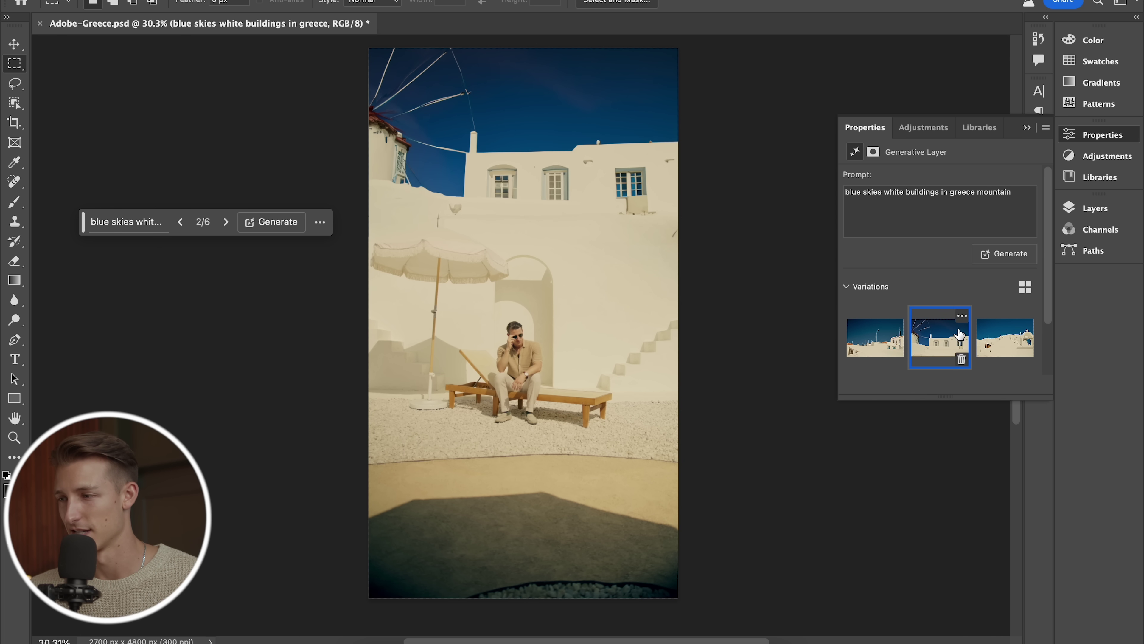
Keep the hillside church variation, generate more variations, and start exporting the image via Export As
{"action": "left_click", "coordinate": [1004, 337]}
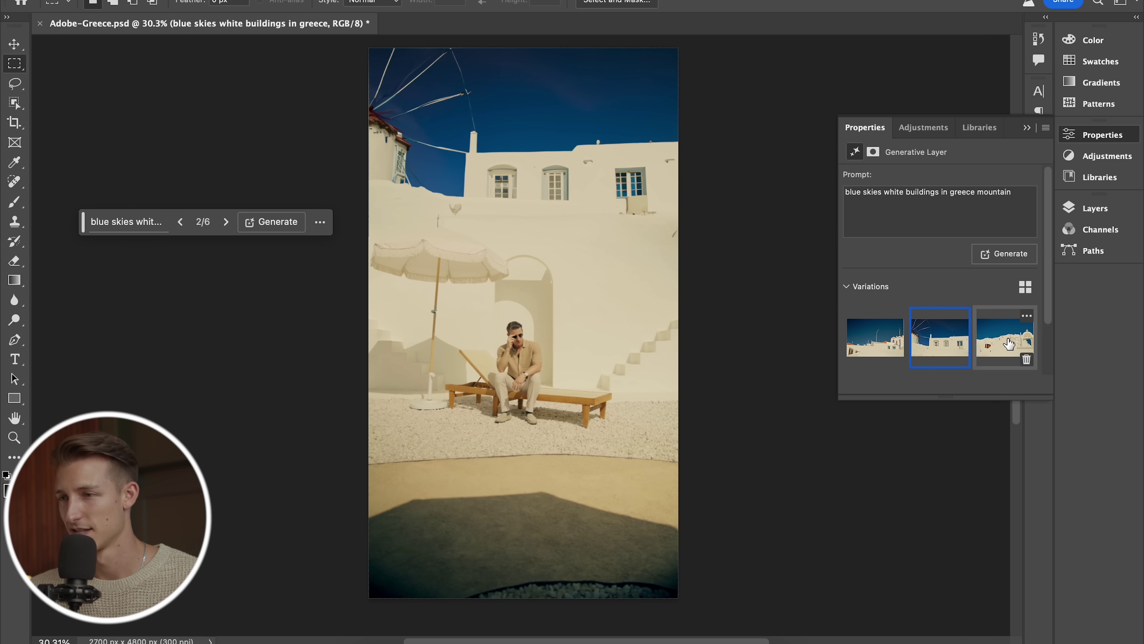
{"action": "left_click", "coordinate": [273, 225]}
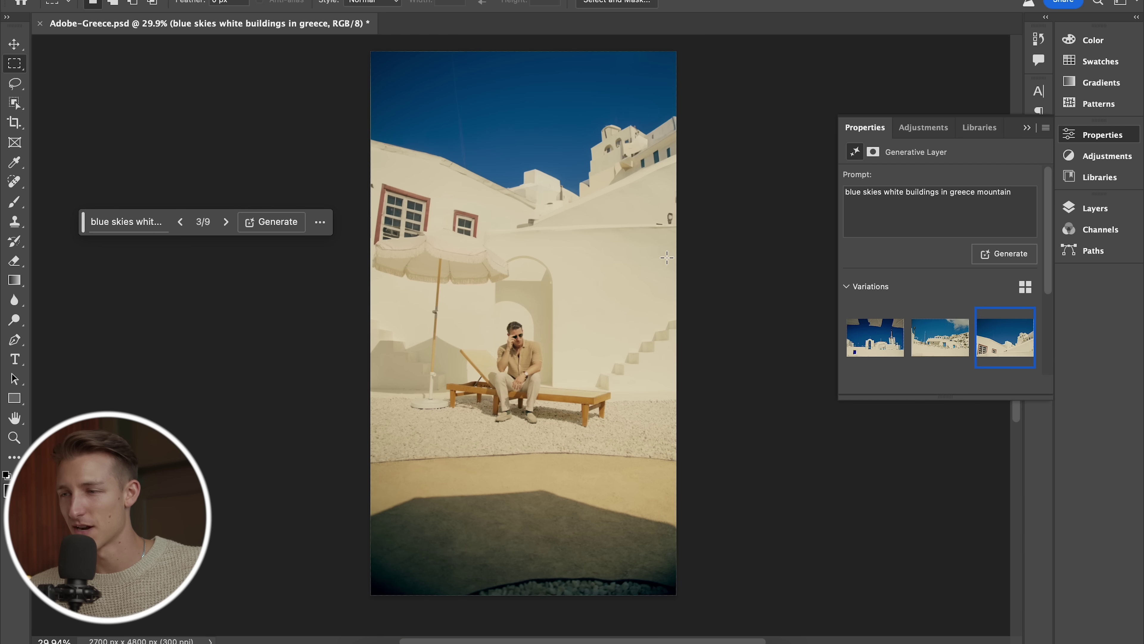
{"action": "left_click", "coordinate": [148, 1]}
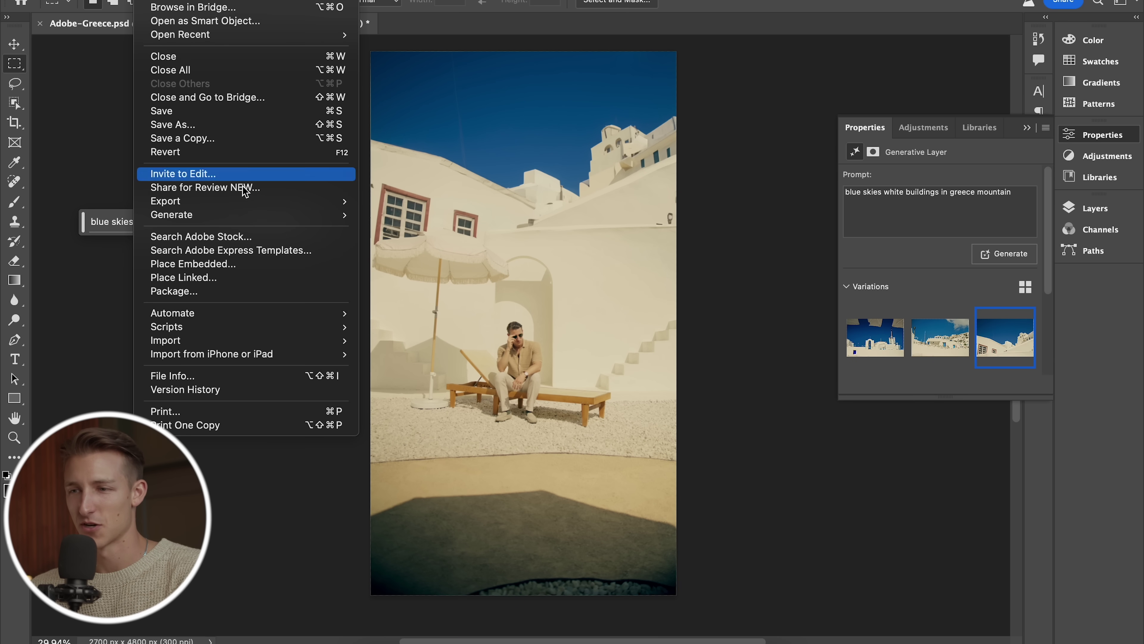
{"action": "mouse_move", "coordinate": [239, 202]}
{"action": "left_click", "coordinate": [399, 215]}
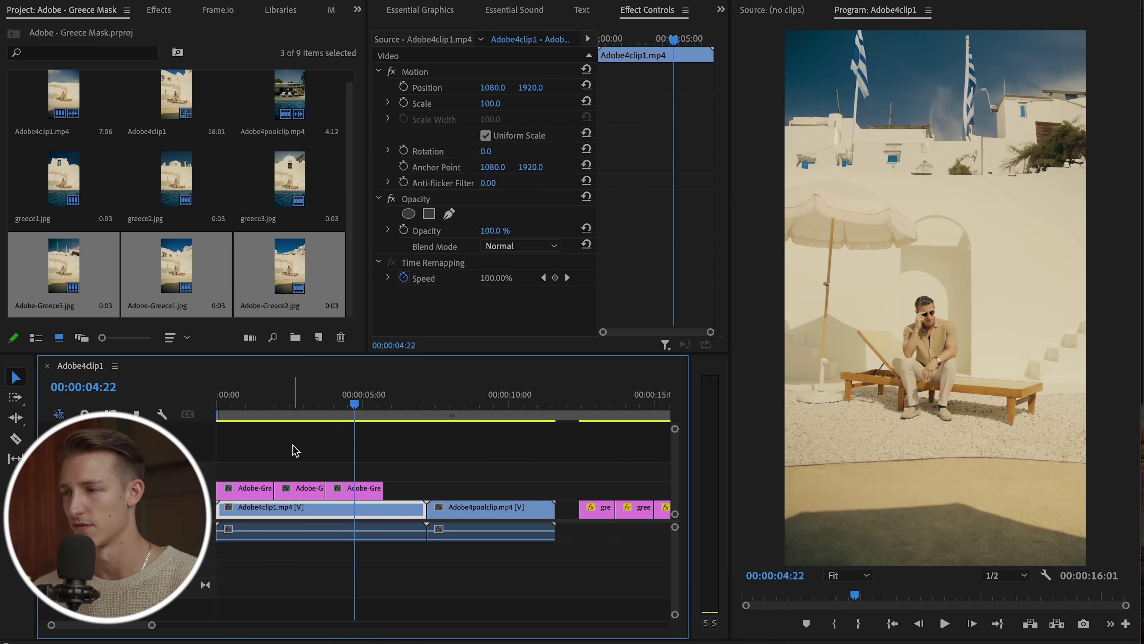
Preview the composite, zoom the timeline into the first seconds, and select Adobe-Greece1.jpg
{"action": "key", "text": "minus"}
{"action": "key", "text": "equal"}
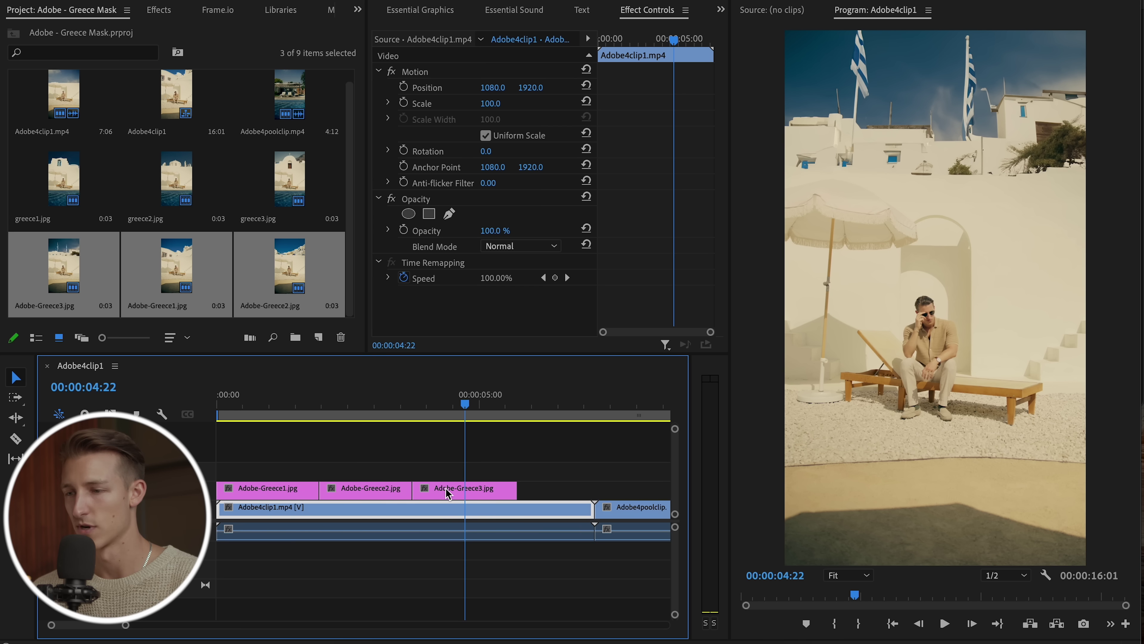
{"action": "left_click", "coordinate": [449, 490]}
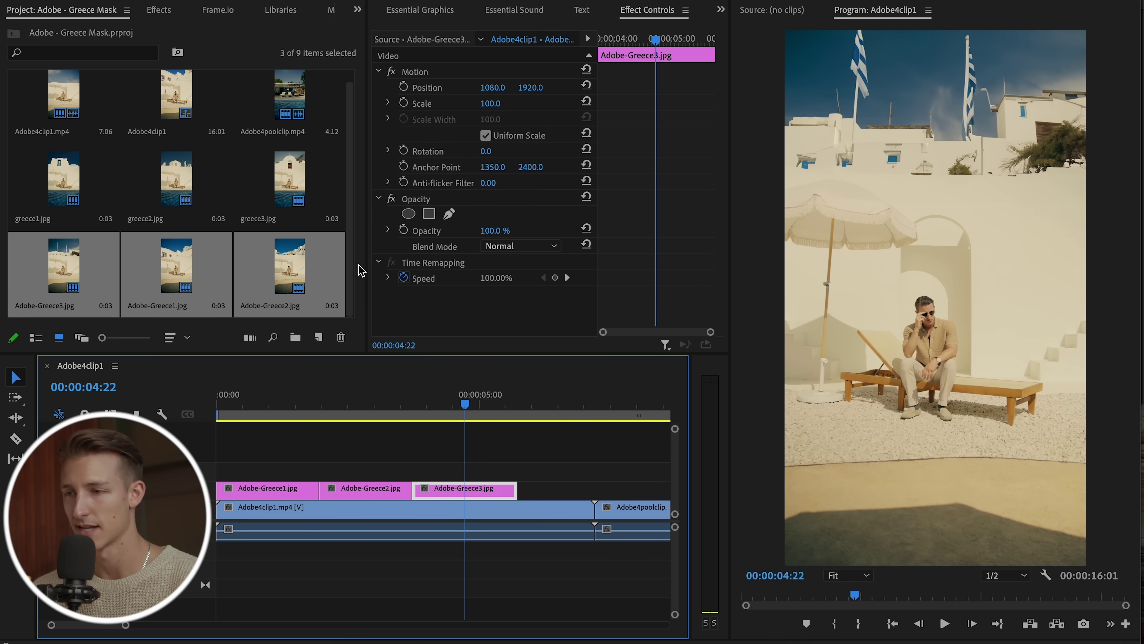
{"action": "left_click_drag", "start_coordinate": [367, 267], "coordinate": [296, 267]}
{"action": "left_click_drag", "start_coordinate": [468, 399], "coordinate": [245, 403]}
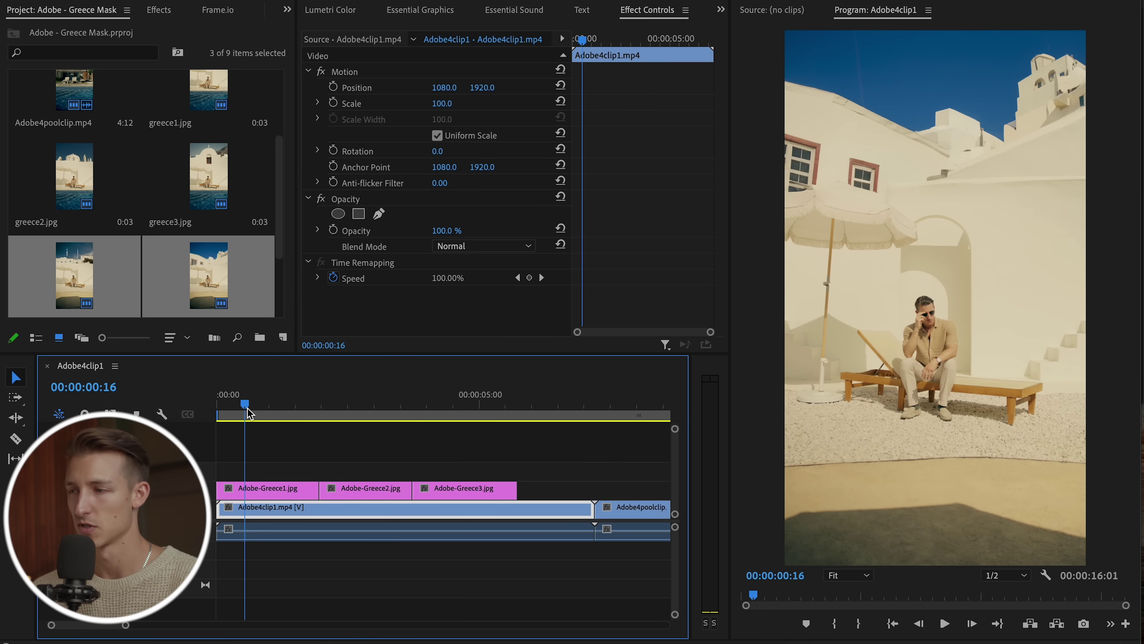
{"action": "left_click", "coordinate": [372, 447]}
{"action": "left_click", "coordinate": [287, 491]}
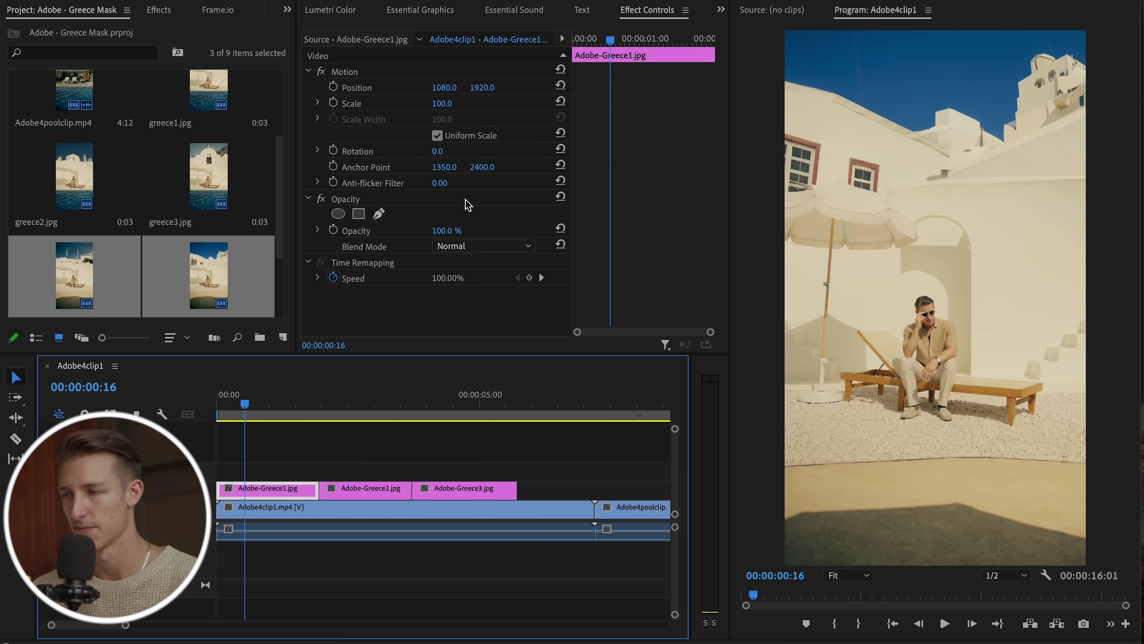
Mask Adobe-Greece1.jpg with a four-point polygon over the sky and scale the image to 80
{"action": "left_click", "coordinate": [359, 214]}
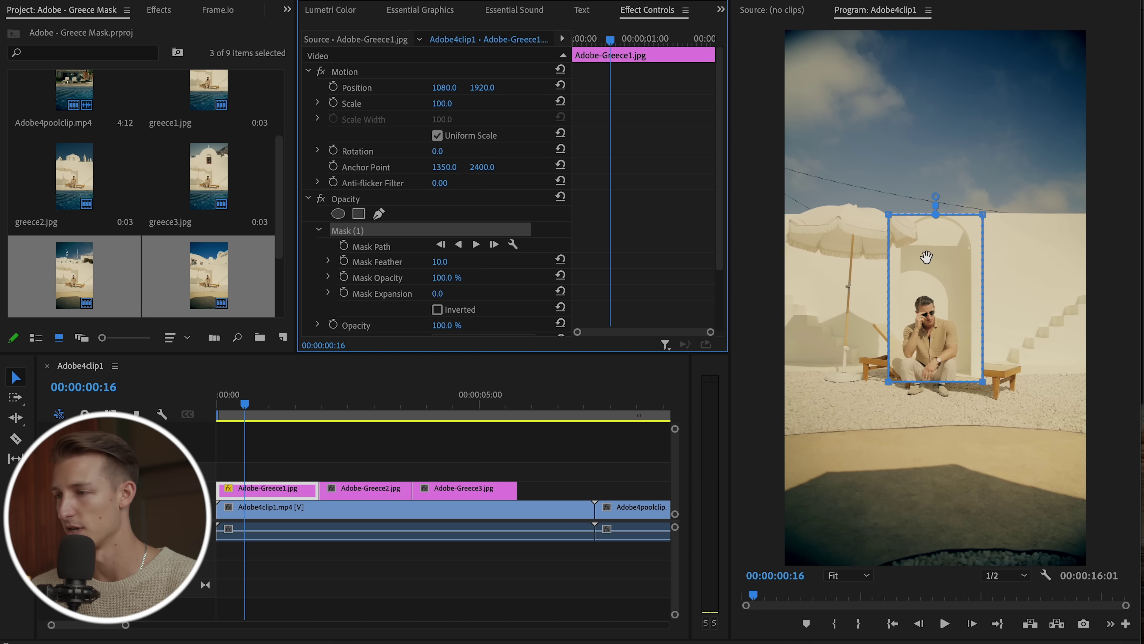
{"action": "left_click_drag", "start_coordinate": [928, 289], "coordinate": [816, 106]}
{"action": "left_click_drag", "start_coordinate": [863, 194], "coordinate": [1131, 223]}
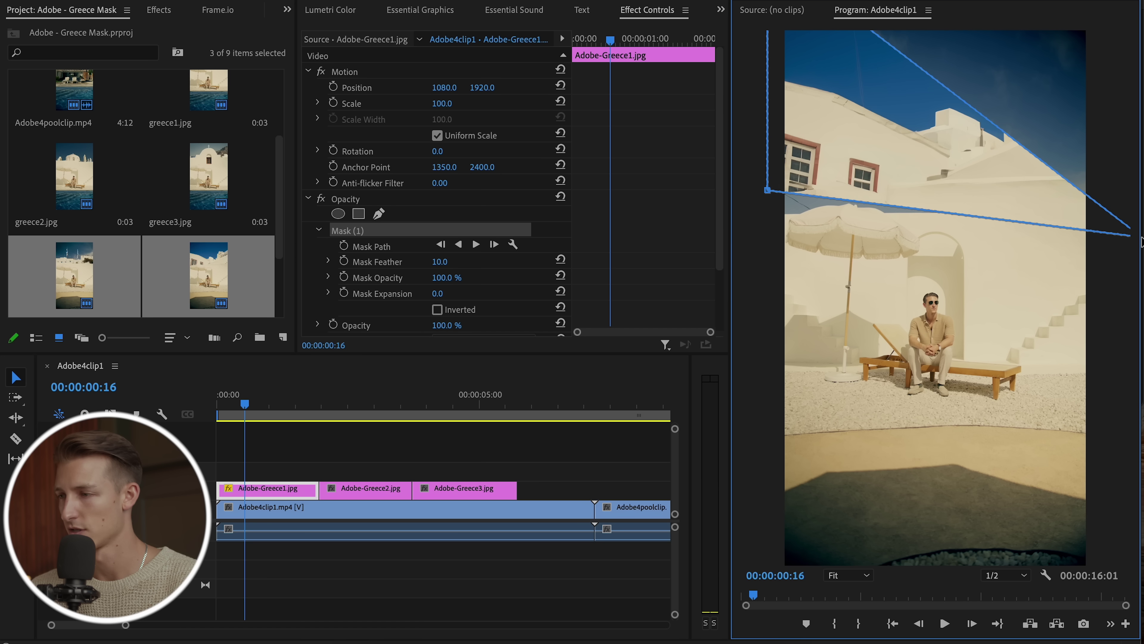
{"action": "left_click_drag", "start_coordinate": [855, 23], "coordinate": [1104, 14]}
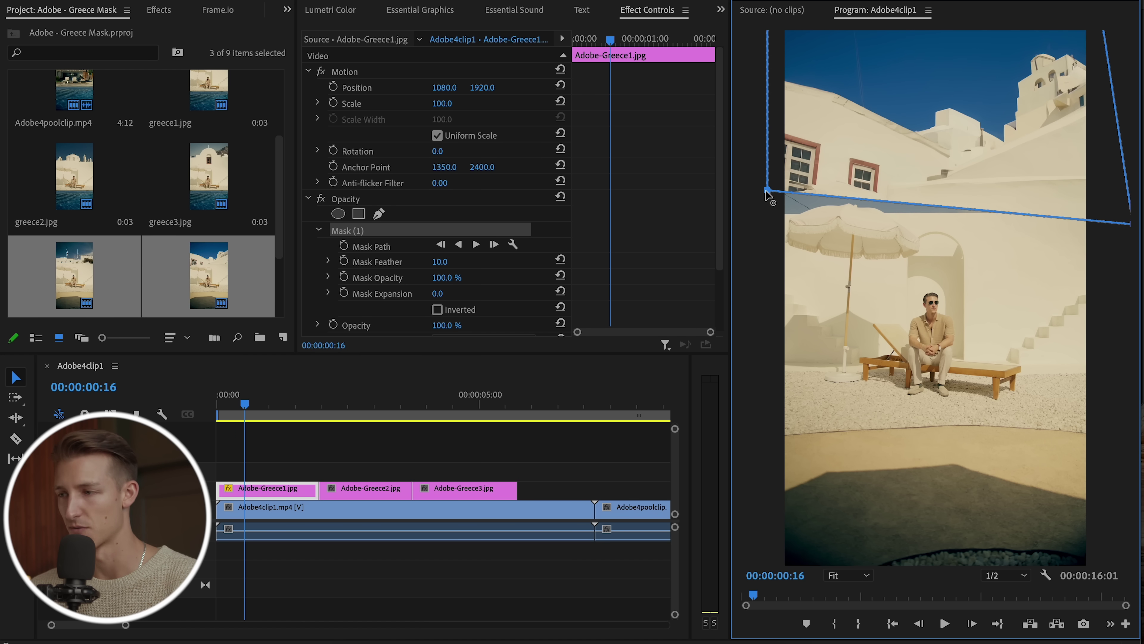
{"action": "left_click_drag", "start_coordinate": [768, 191], "coordinate": [756, 218]}
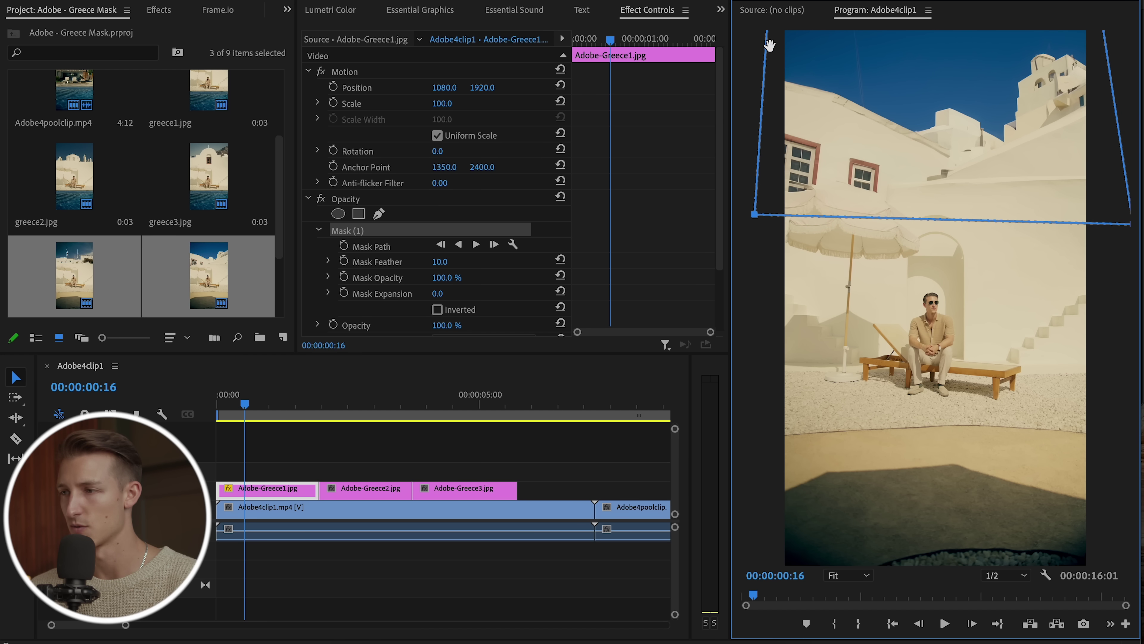
{"action": "left_click", "coordinate": [448, 104]}
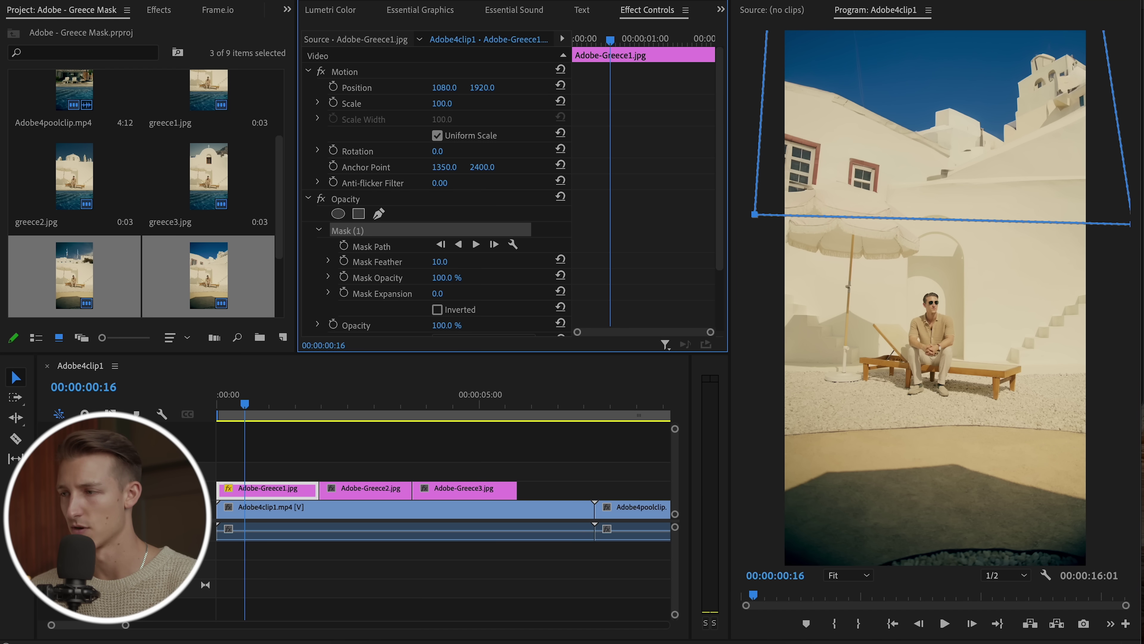
{"action": "left_click_drag", "start_coordinate": [449, 105], "coordinate": [437, 104]}
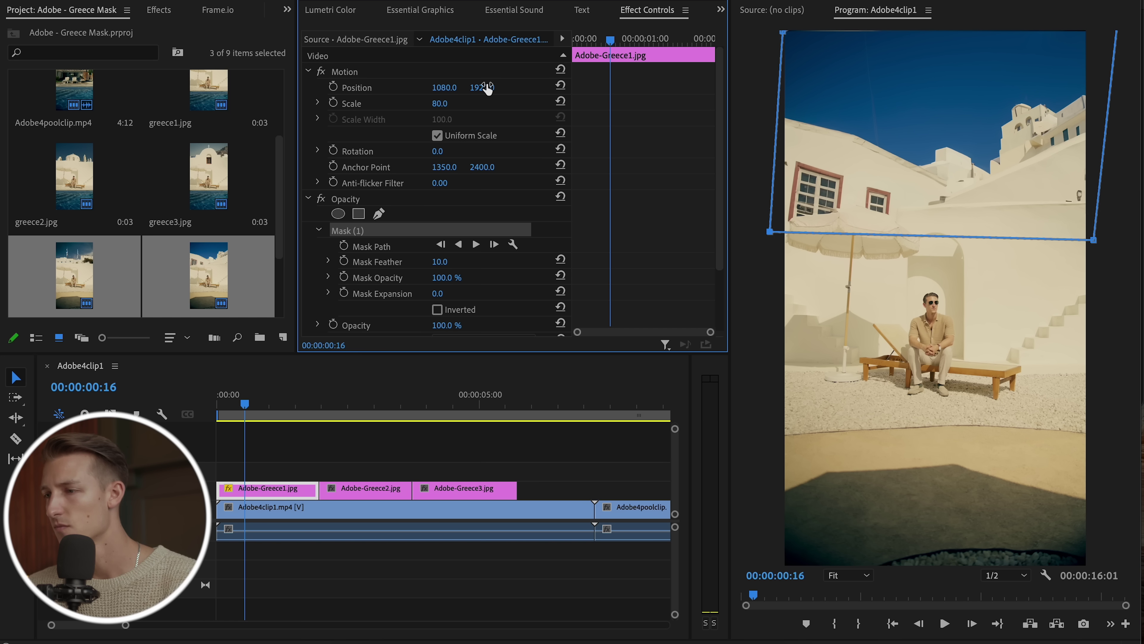
Extend the mask's upper-left corner past the frame and reset the preview zoom to Fit
{"action": "left_click", "coordinate": [431, 460]}
{"action": "left_click", "coordinate": [270, 489]}
{"action": "left_click", "coordinate": [347, 230]}
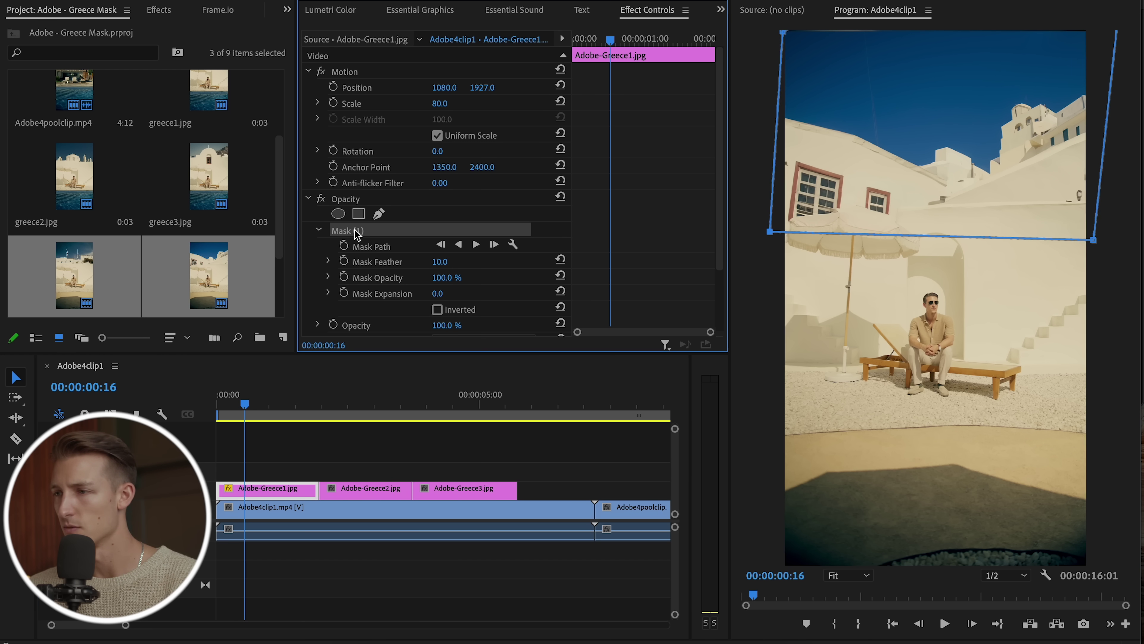
{"action": "left_click_drag", "start_coordinate": [784, 38], "coordinate": [753, 28]}
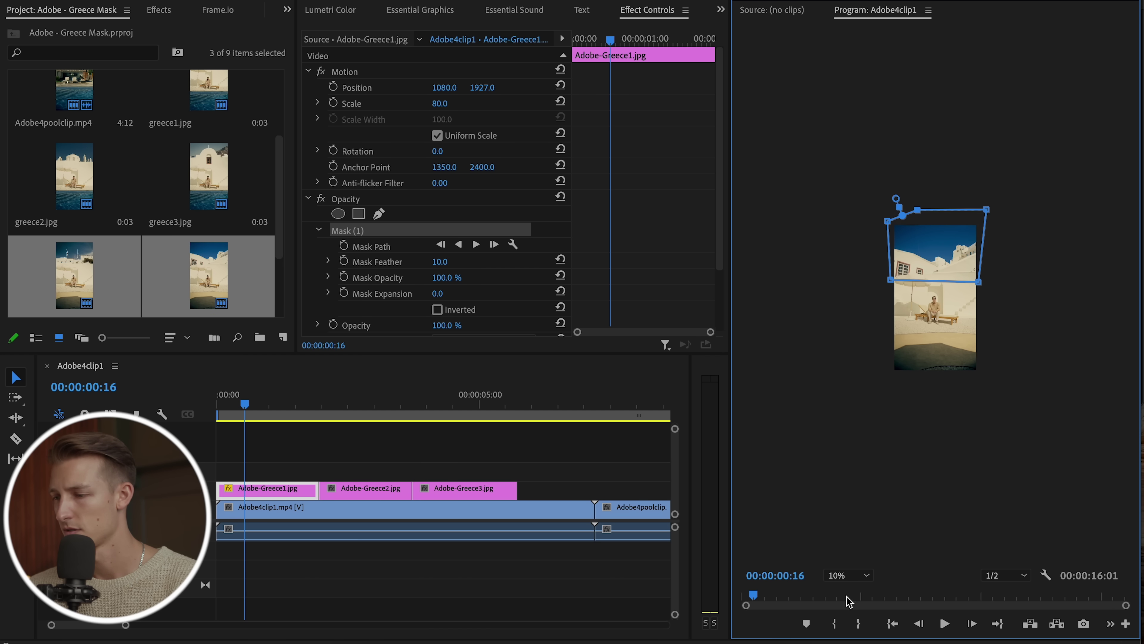
{"action": "left_click", "coordinate": [847, 576]}
{"action": "left_click", "coordinate": [843, 390]}
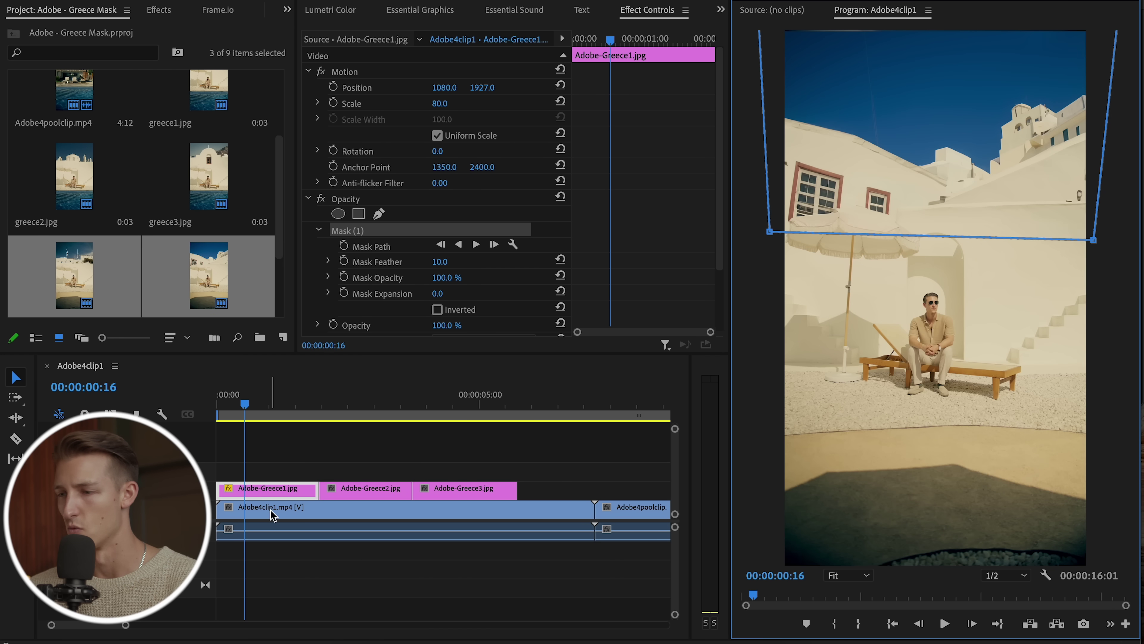
{"action": "left_click", "coordinate": [296, 460]}
Play the edit to check the masked sky, then reselect Adobe-Greece1.jpg and its mask
{"action": "left_click", "coordinate": [261, 507]}
{"action": "key", "text": "space"}
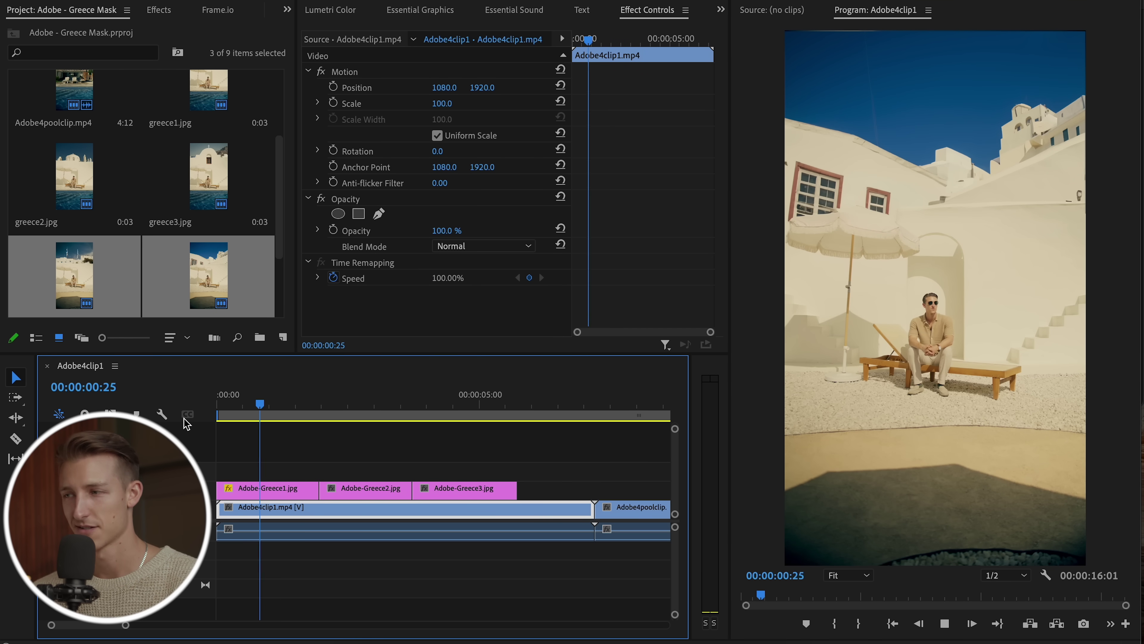
{"action": "key", "text": "space"}
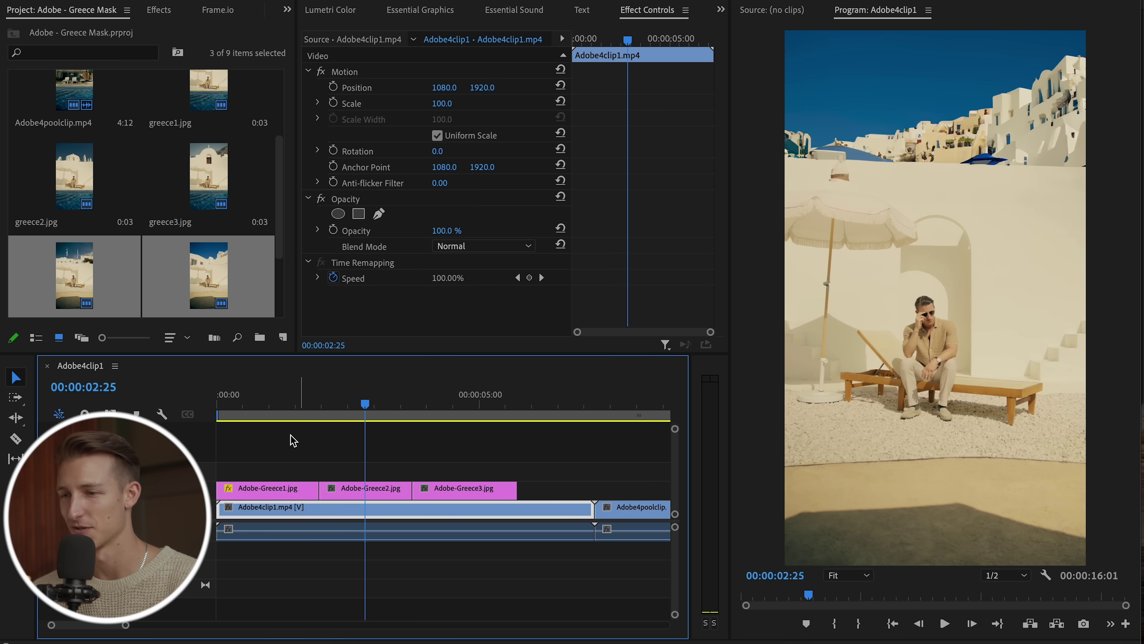
{"action": "left_click", "coordinate": [293, 405]}
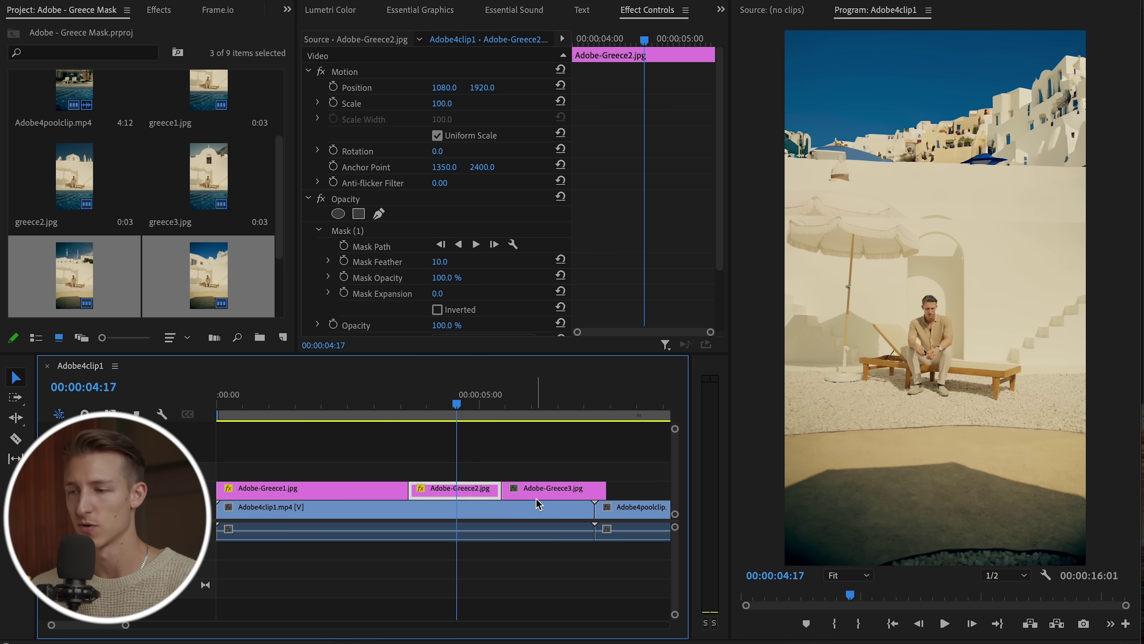
{"action": "left_click", "coordinate": [539, 493]}
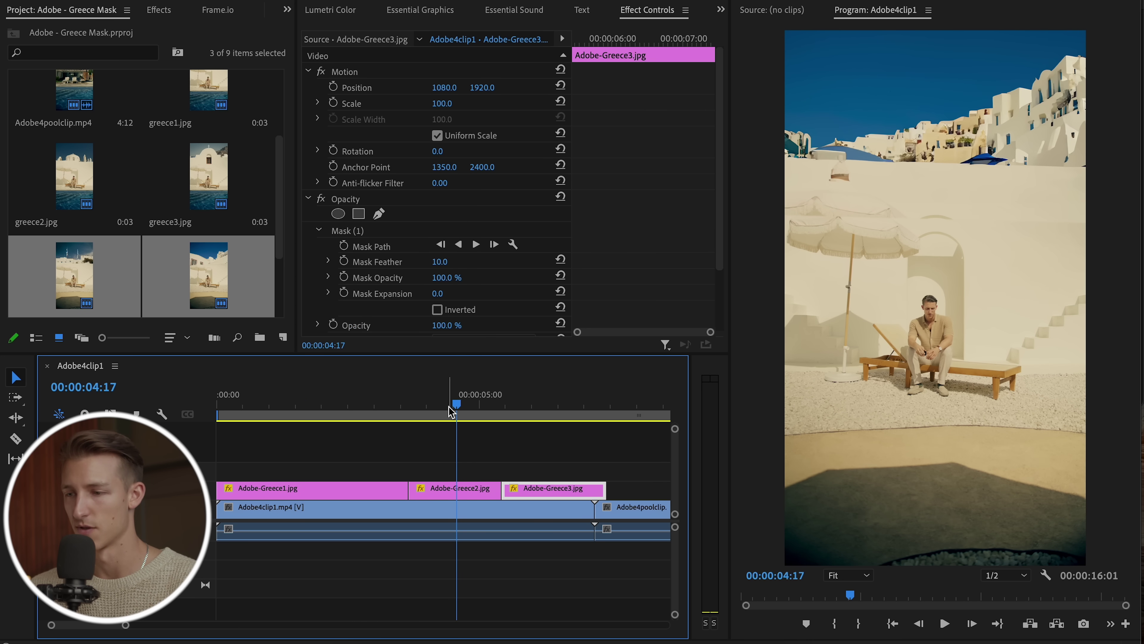
{"action": "left_click_drag", "start_coordinate": [451, 412], "coordinate": [454, 411]}
{"action": "left_click", "coordinate": [351, 489]}
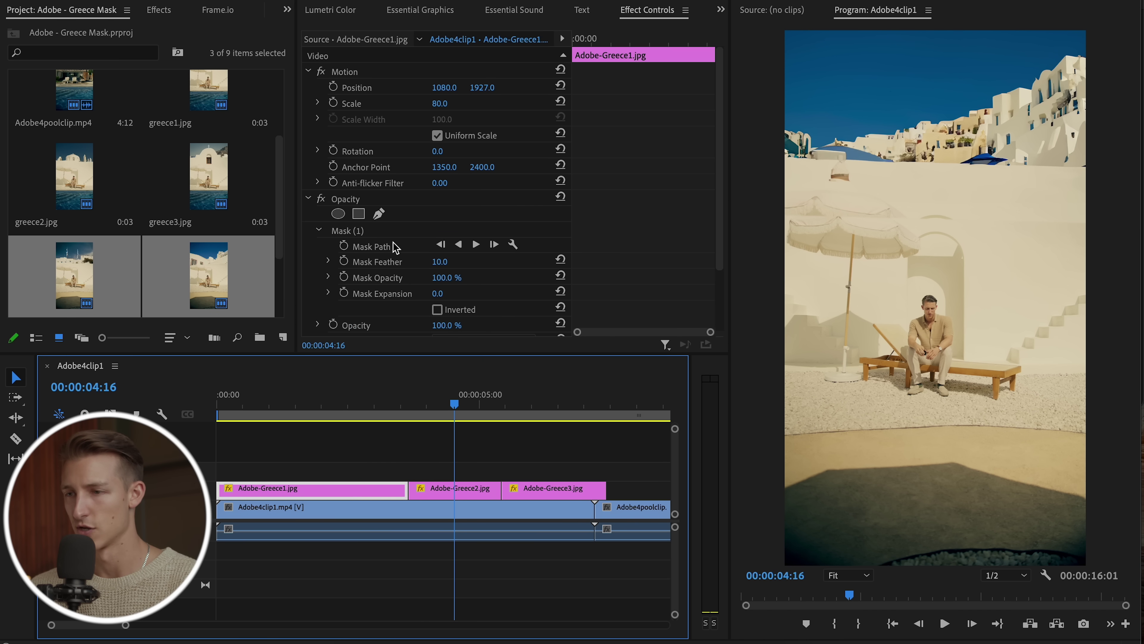
{"action": "left_click", "coordinate": [362, 231]}
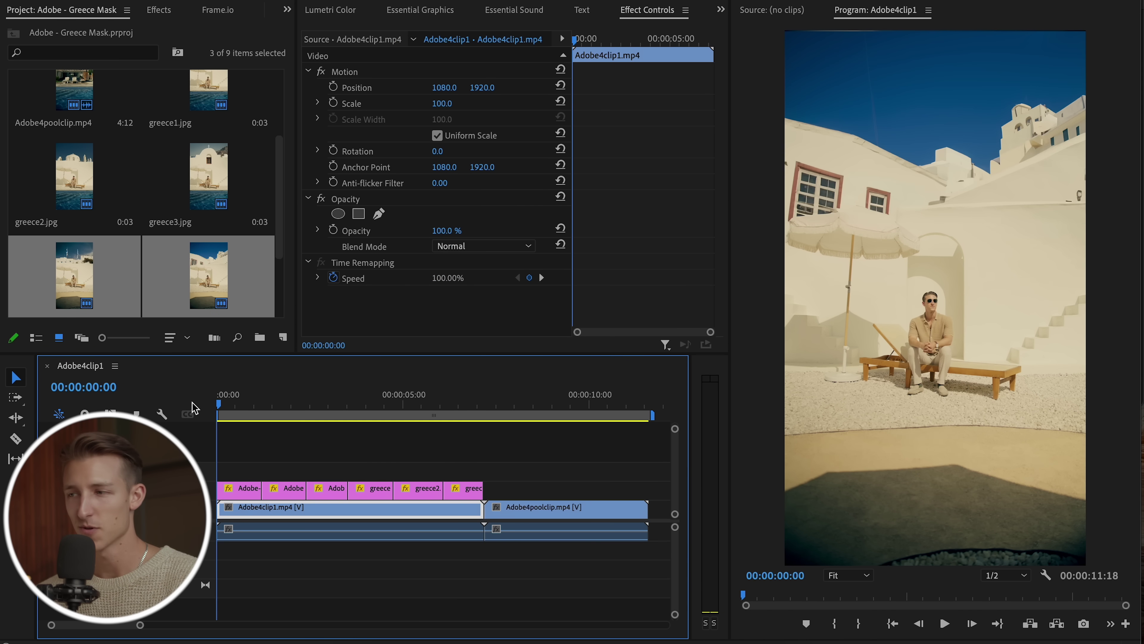
{"action": "key", "text": "space"}
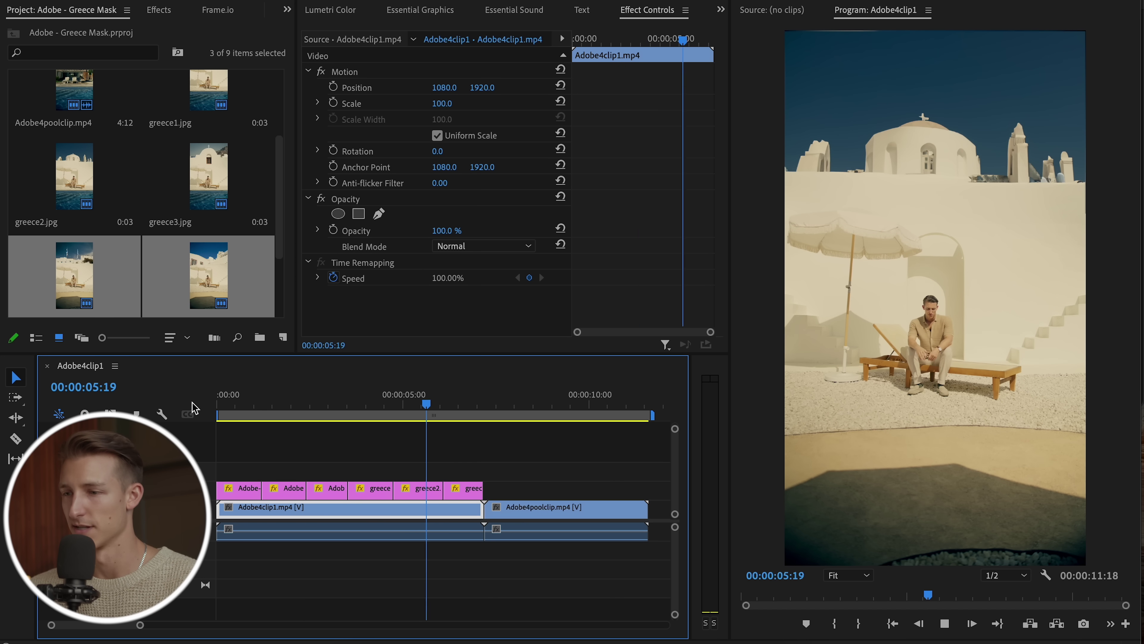
{"action": "key", "text": "space"}
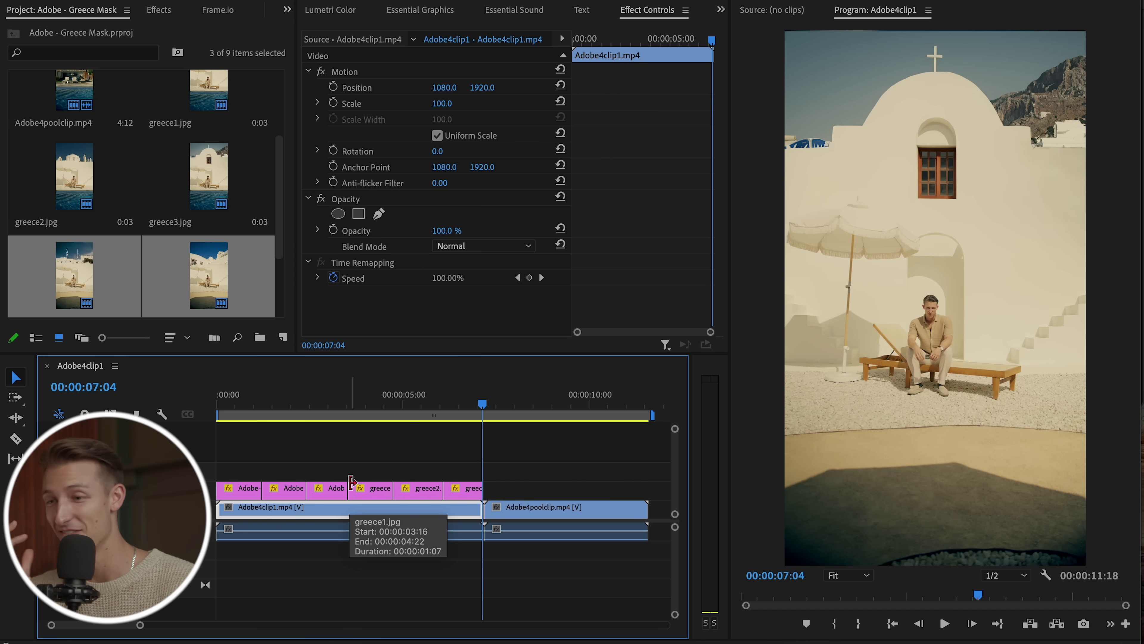
{"action": "left_click", "coordinate": [254, 398]}
{"action": "left_click_drag", "start_coordinate": [256, 399], "coordinate": [276, 399]}
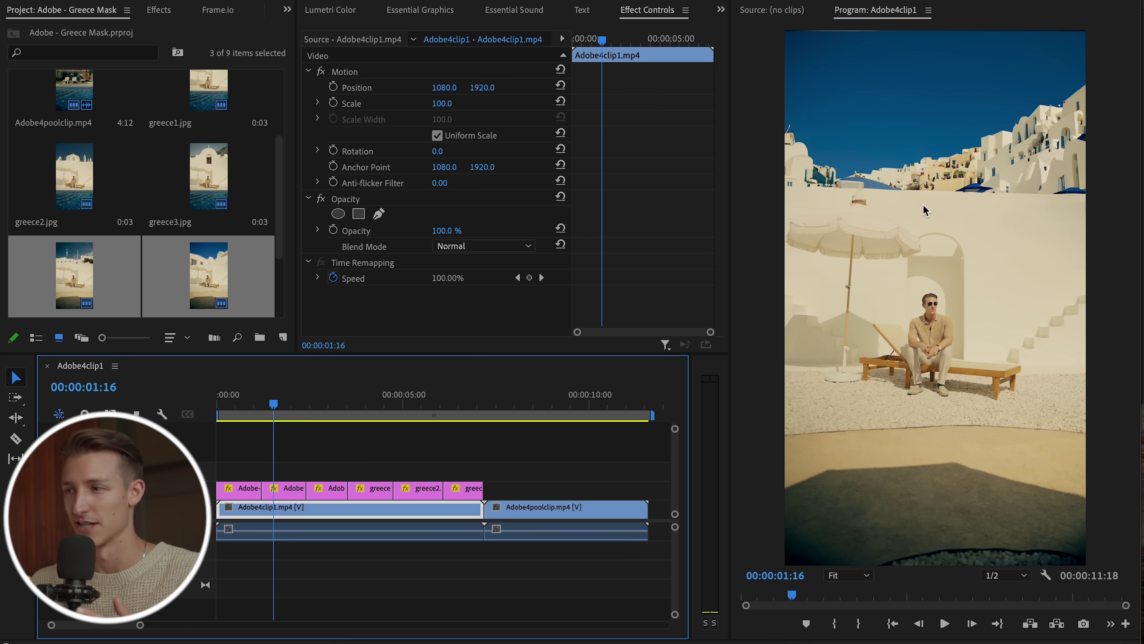
{"action": "left_click", "coordinate": [377, 453]}
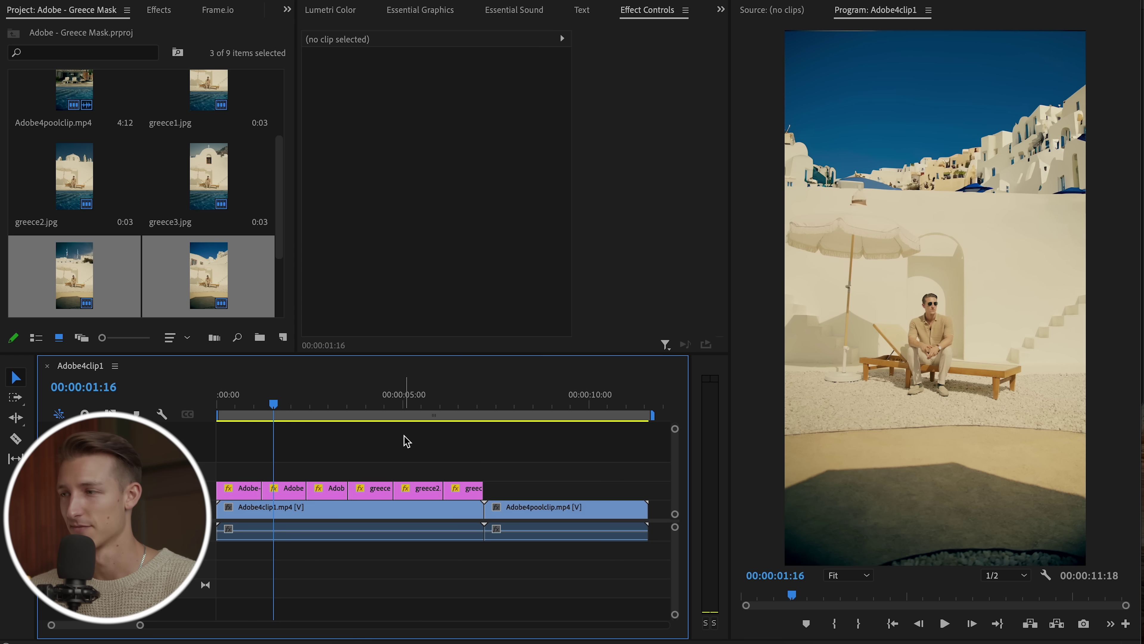
{"action": "left_click", "coordinate": [328, 403]}
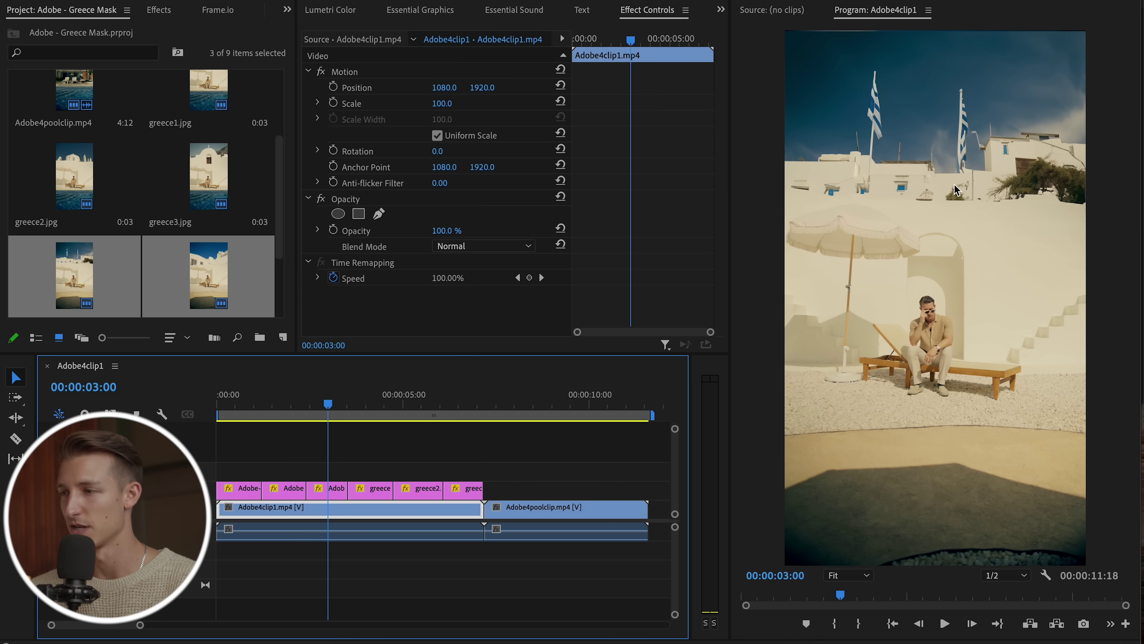
{"action": "left_click_drag", "start_coordinate": [360, 401], "coordinate": [228, 453]}
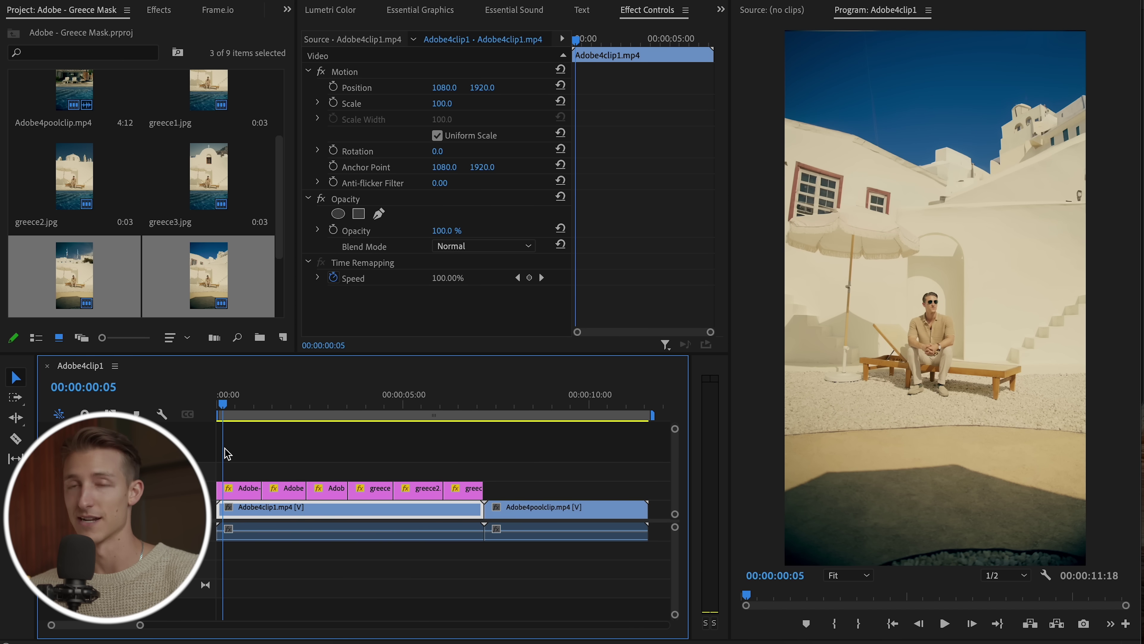
{"action": "left_click", "coordinate": [316, 447]}
{"action": "key", "text": "space"}
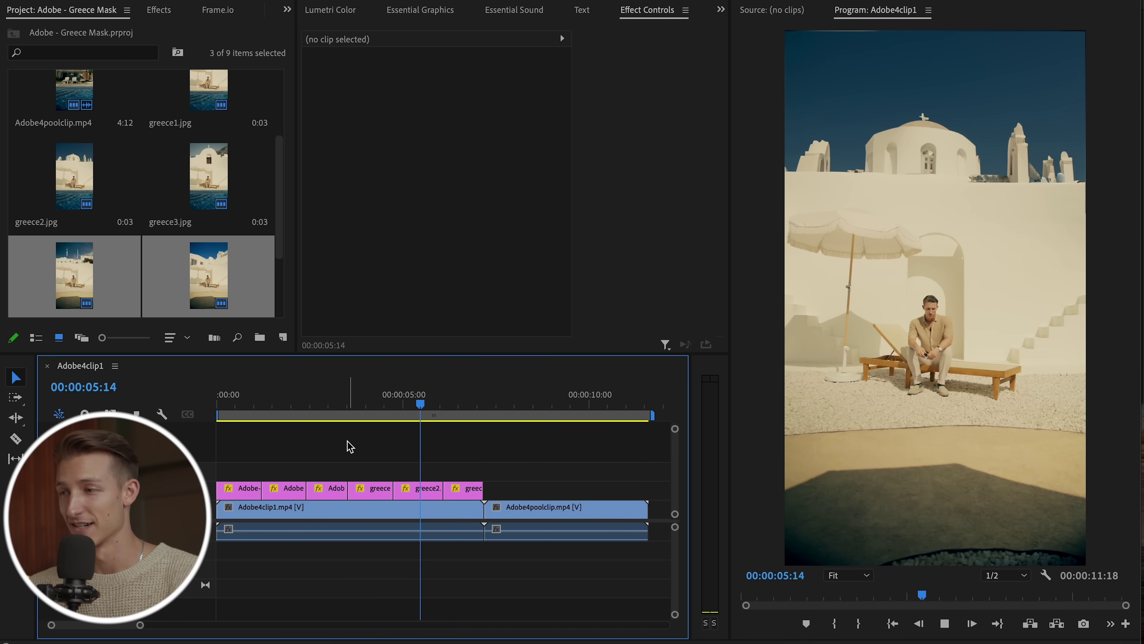
{"action": "key", "text": "space"}
{"action": "key", "text": "d"}
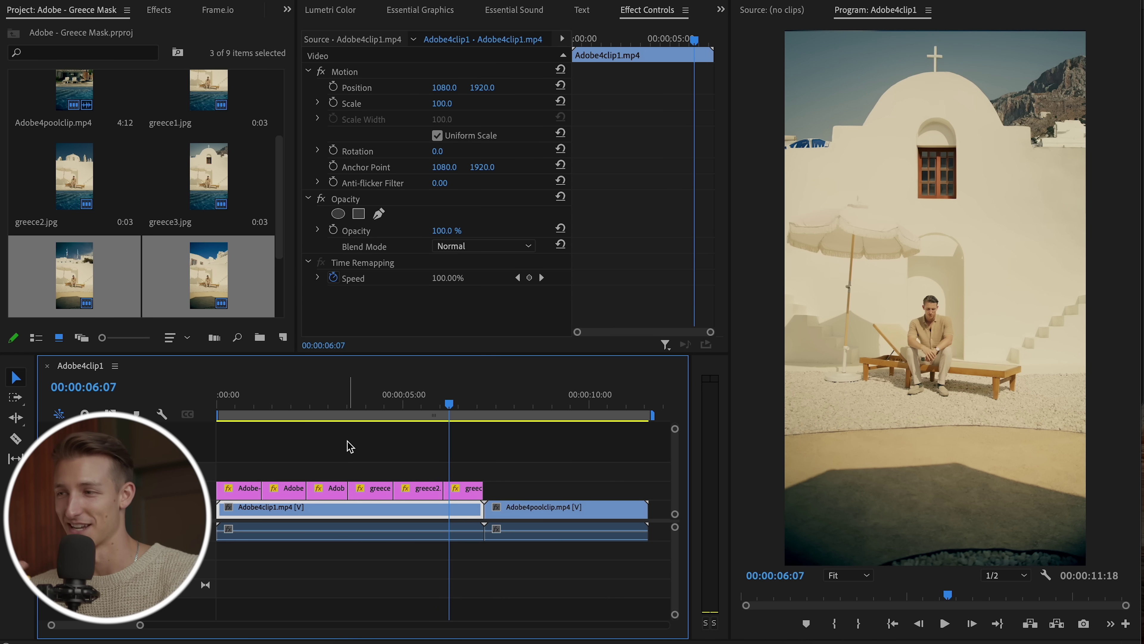
{"action": "left_click_drag", "start_coordinate": [360, 405], "coordinate": [245, 410]}
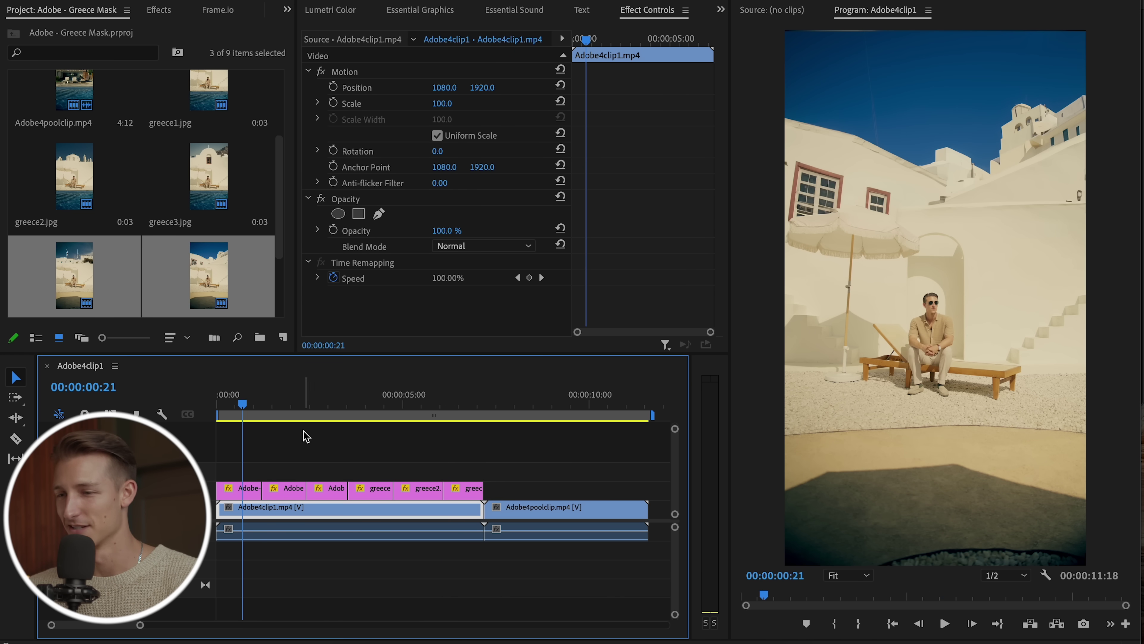
{"action": "key", "text": "space"}
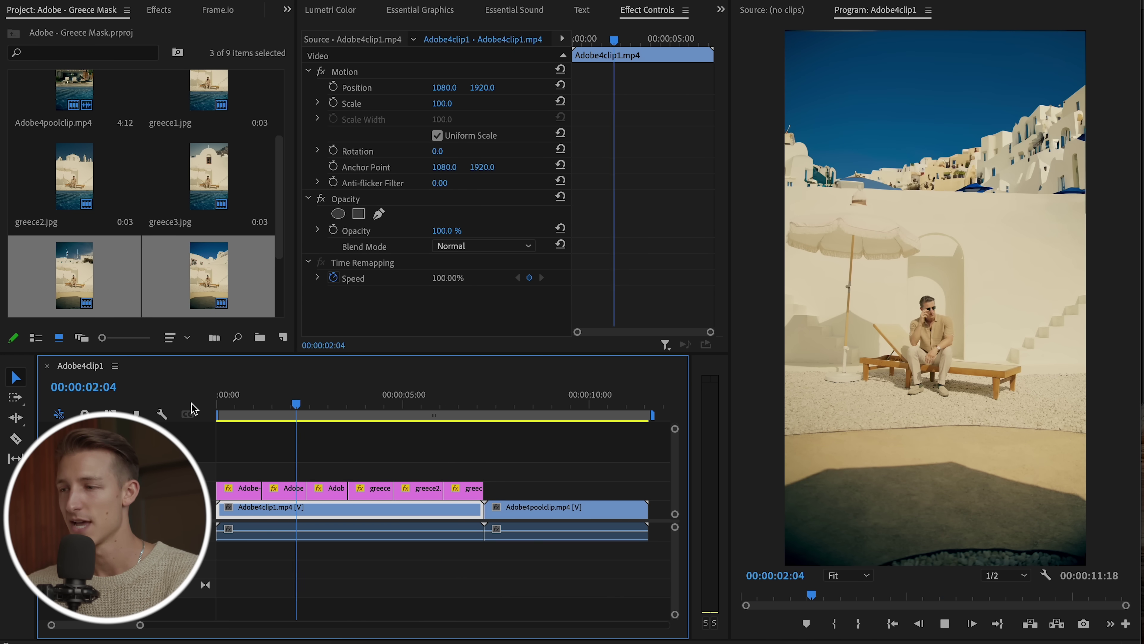
{"action": "key", "text": "space"}
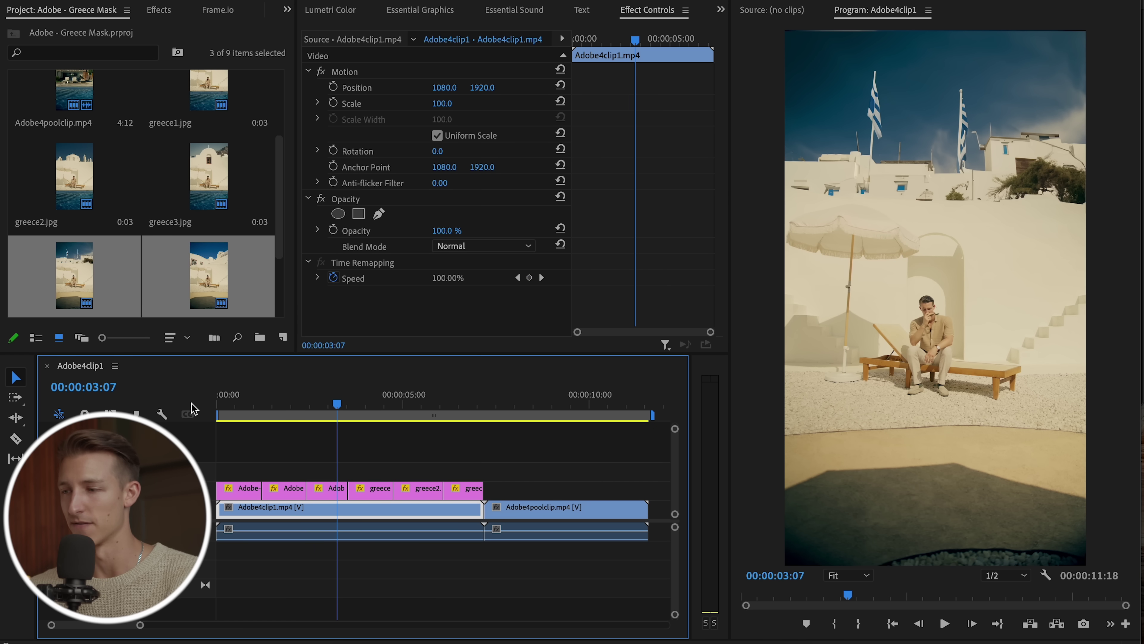
{"action": "key", "text": "ctrl+shift+a"}
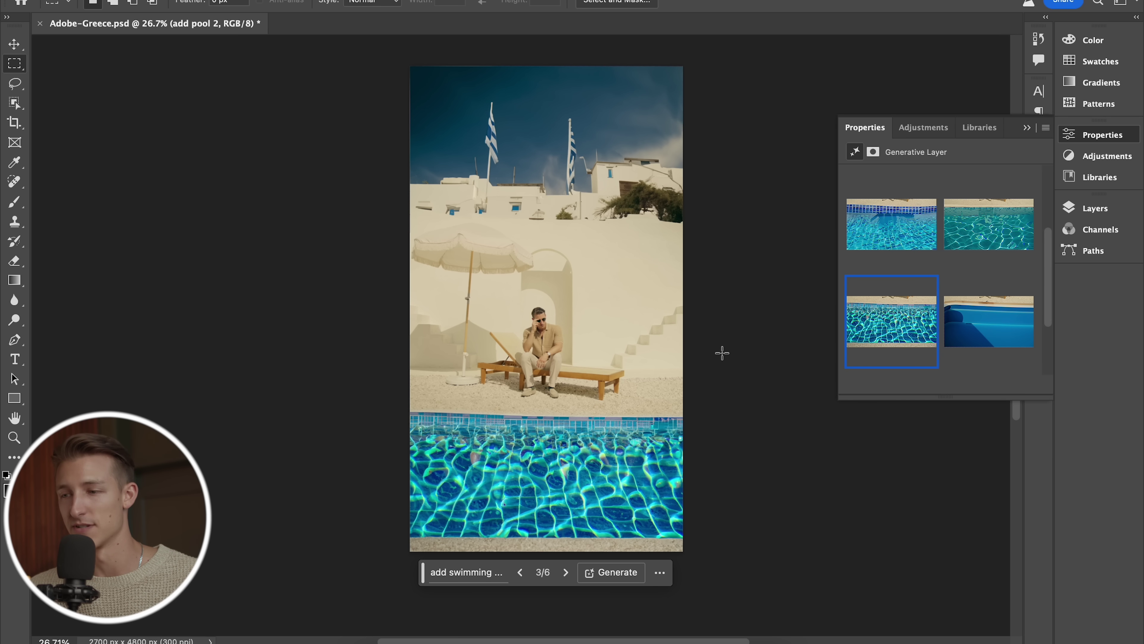
Zoom the Adobe-Greece.psd canvas in and out to inspect the generated swimming pool
{"action": "scroll", "coordinate": [557, 492], "scroll_direction": "up", "scroll_amount": 2}
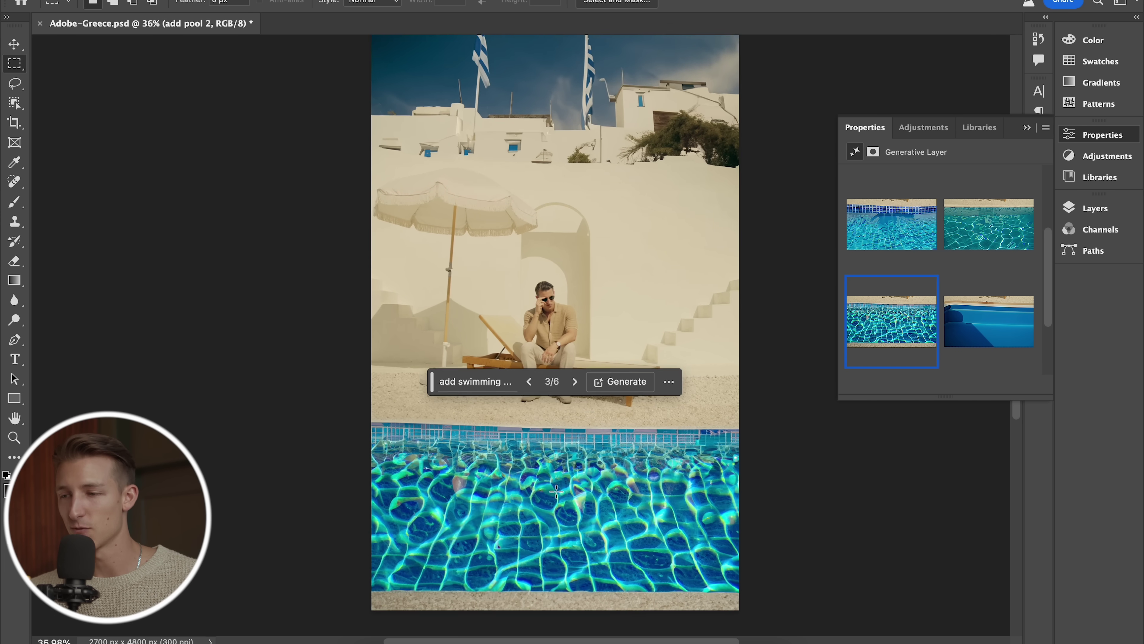
{"action": "scroll", "coordinate": [557, 492], "scroll_direction": "down", "scroll_amount": 2}
{"action": "scroll", "coordinate": [557, 492], "scroll_direction": "down", "scroll_amount": 2}
{"action": "scroll", "coordinate": [557, 491], "scroll_direction": "up", "scroll_amount": 1}
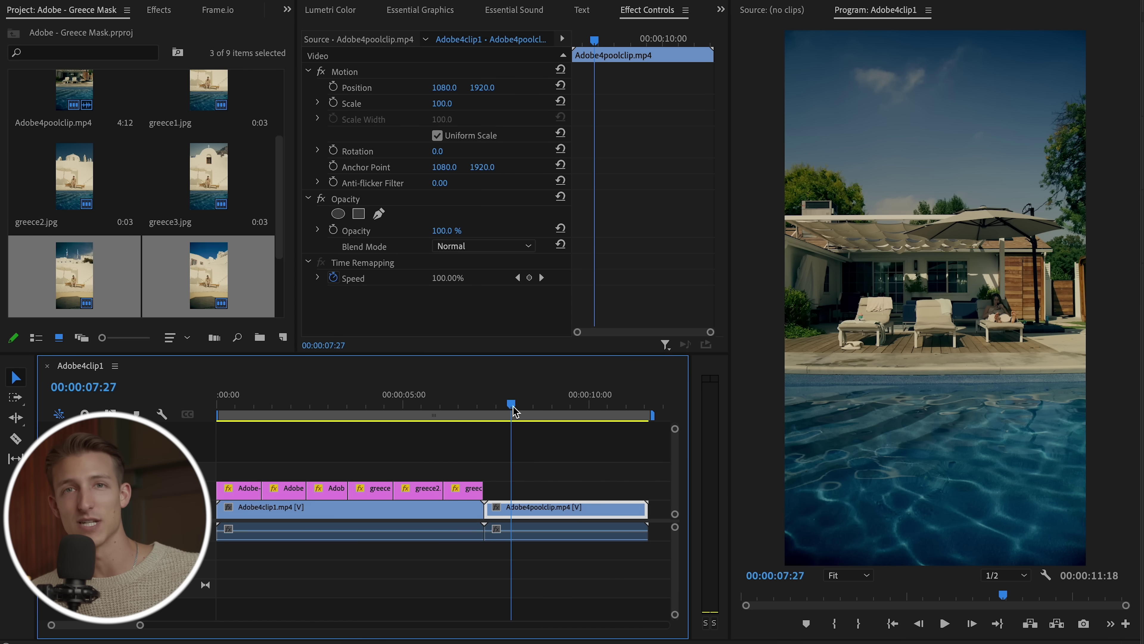
Copy Adobe4poolclip.mp4 onto the top track and delete the original copy below
{"action": "left_click_drag", "start_coordinate": [517, 411], "coordinate": [537, 409]}
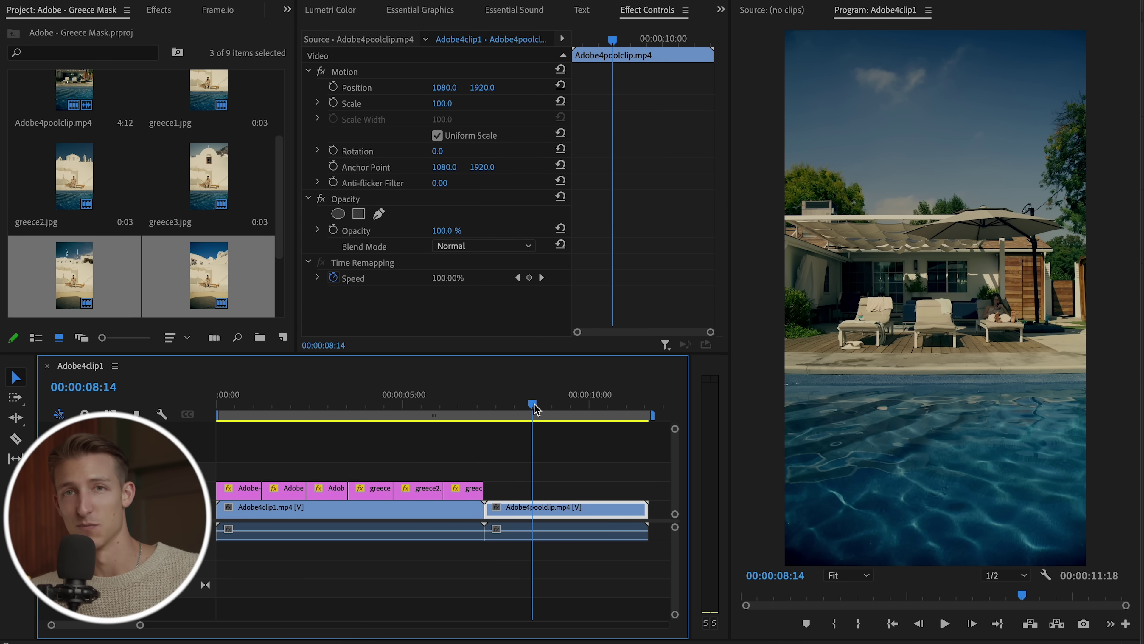
{"action": "left_click", "coordinate": [501, 480]}
{"action": "left_click_drag", "start_coordinate": [536, 506], "coordinate": [326, 470]}
{"action": "left_click_drag", "start_coordinate": [594, 468], "coordinate": [558, 524]}
{"action": "key", "text": "Delete"}
Add a rectangular mask to the top-track pool clip and move it toward the lower left
{"action": "left_click", "coordinate": [340, 474]}
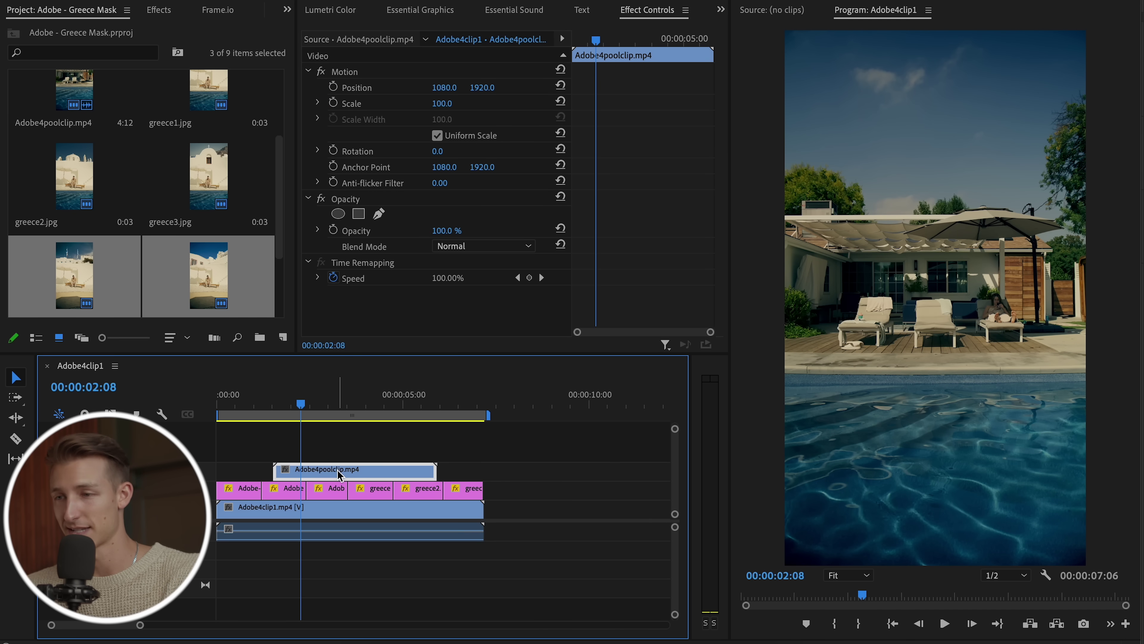
{"action": "left_click", "coordinate": [358, 214]}
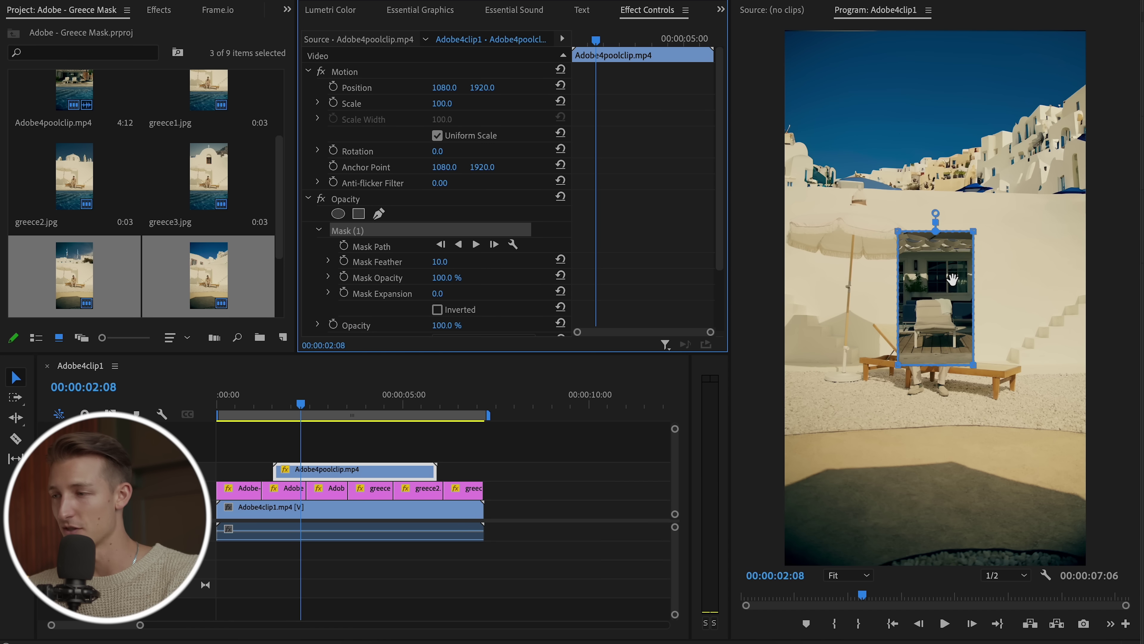
{"action": "left_click_drag", "start_coordinate": [933, 300], "coordinate": [819, 413]}
Stretch the pool mask across the full frame width and below its bottom edge
{"action": "left_click_drag", "start_coordinate": [841, 365], "coordinate": [1128, 365]}
{"action": "left_click_drag", "start_coordinate": [841, 499], "coordinate": [1112, 586]}
{"action": "left_click_drag", "start_coordinate": [765, 498], "coordinate": [761, 585]}
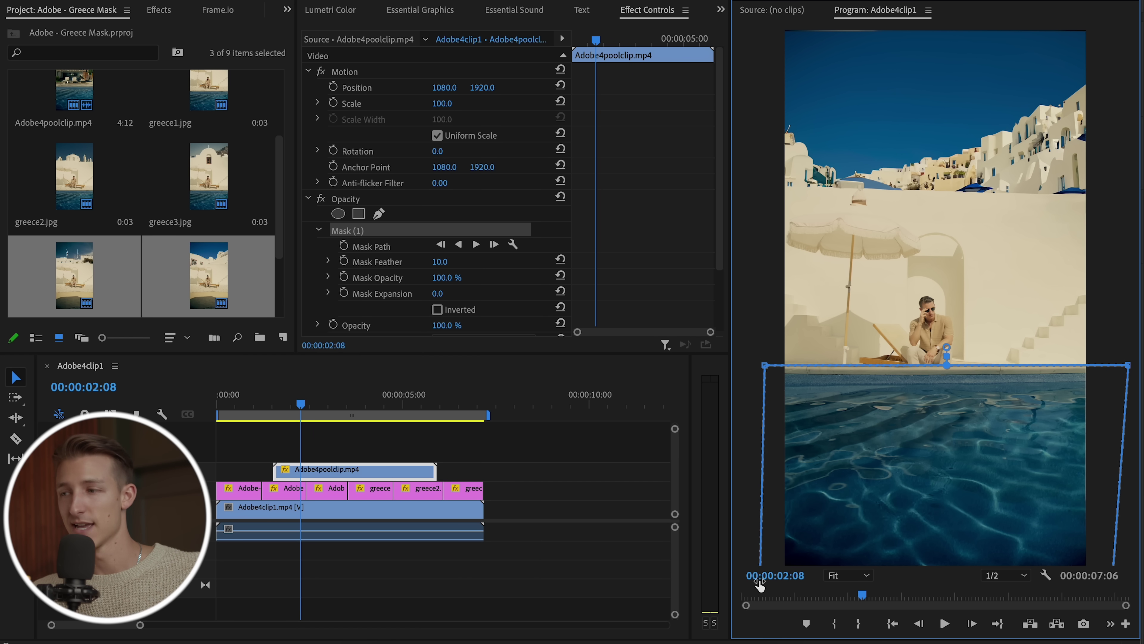
Lower the pool clip to Position Y 2264 and line a second copy up after it
{"action": "left_click_drag", "start_coordinate": [482, 87], "coordinate": [486, 87]}
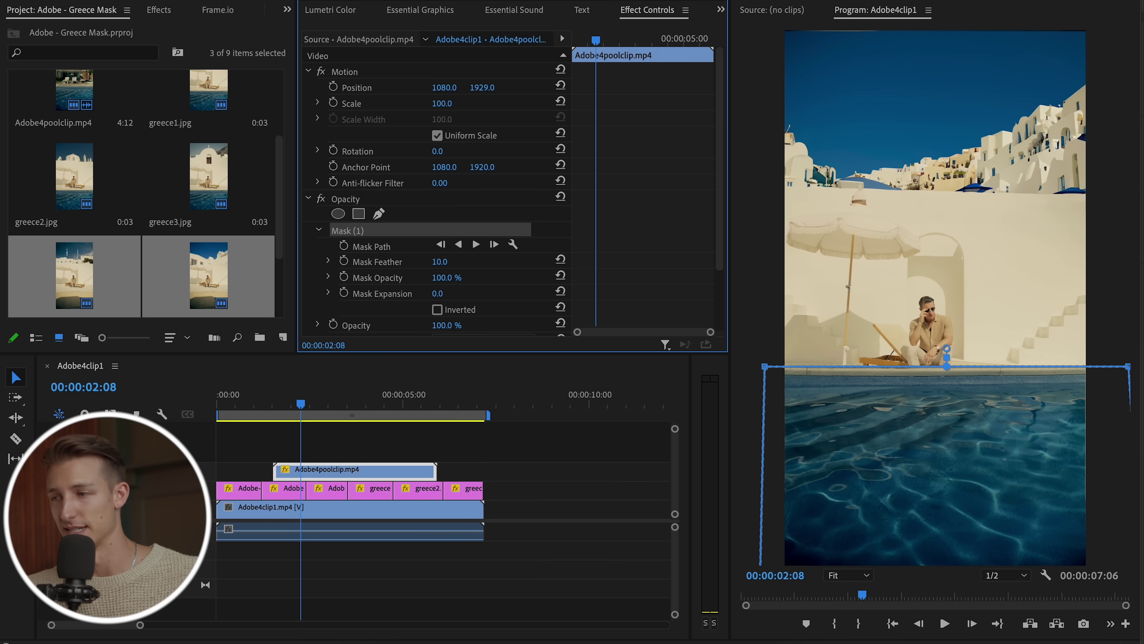
{"action": "left_click_drag", "start_coordinate": [486, 87], "coordinate": [582, 87]}
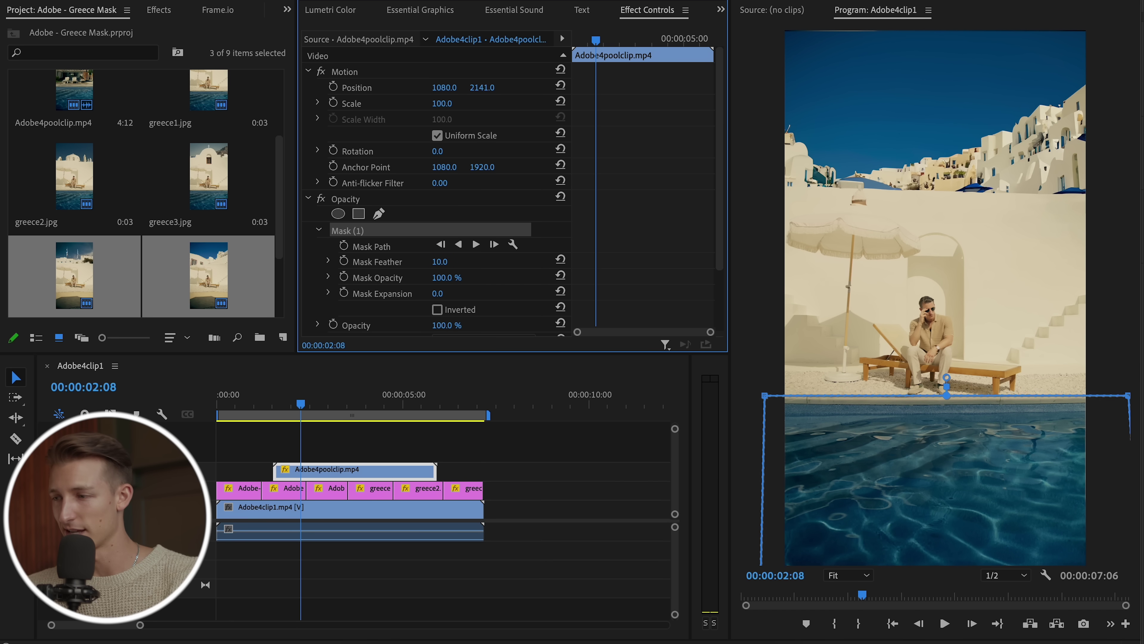
{"action": "left_click", "coordinate": [544, 462]}
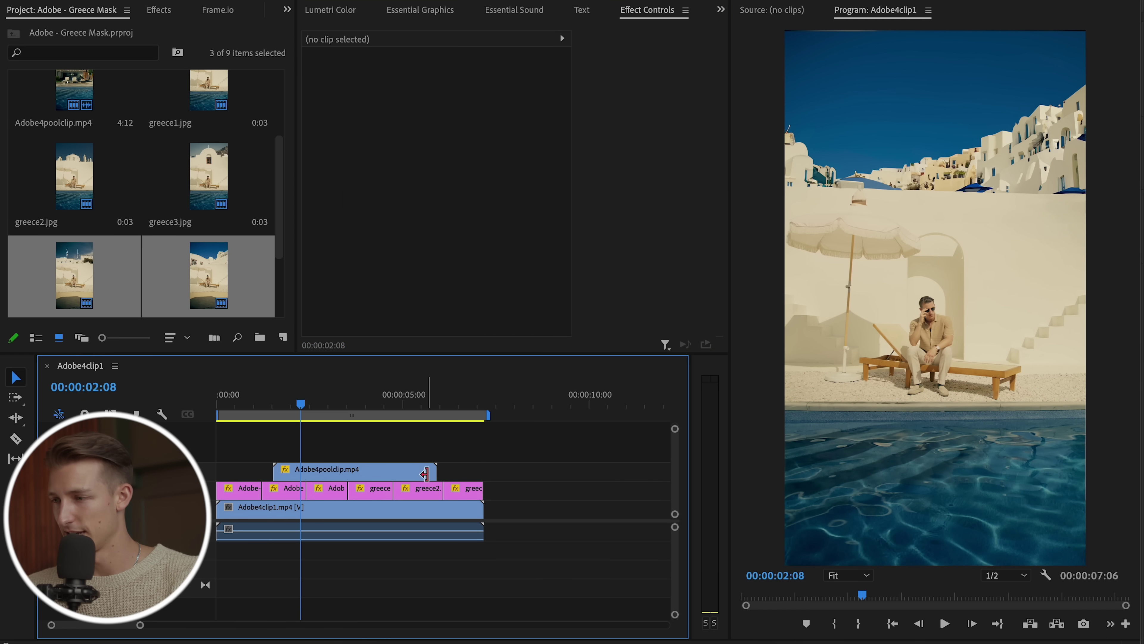
{"action": "left_click", "coordinate": [360, 474]}
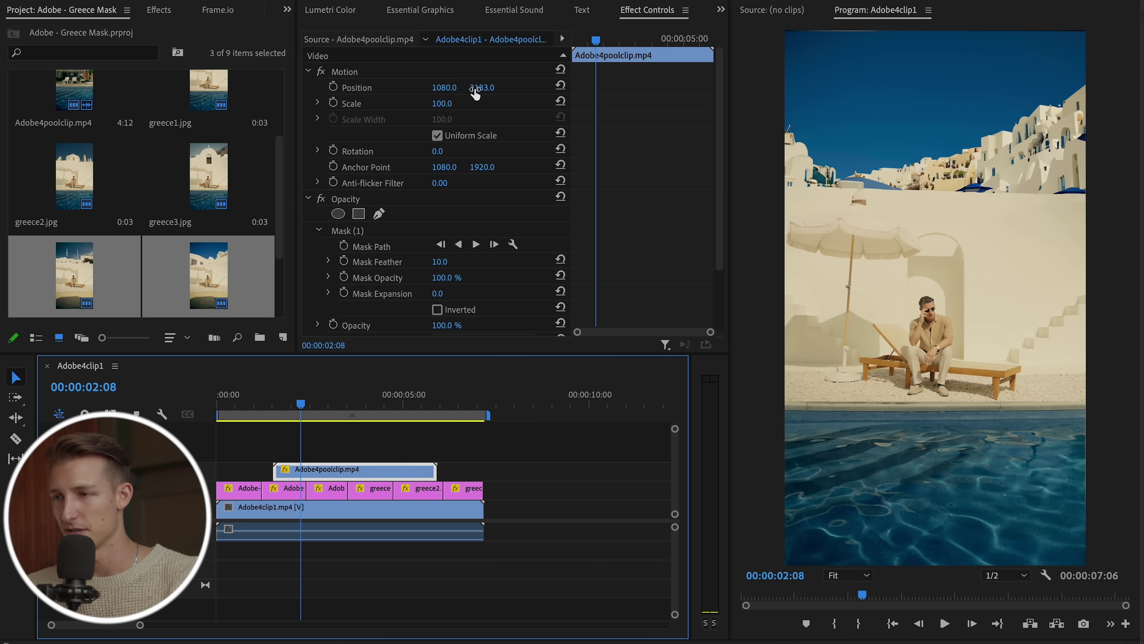
{"action": "left_click_drag", "start_coordinate": [475, 94], "coordinate": [488, 89]}
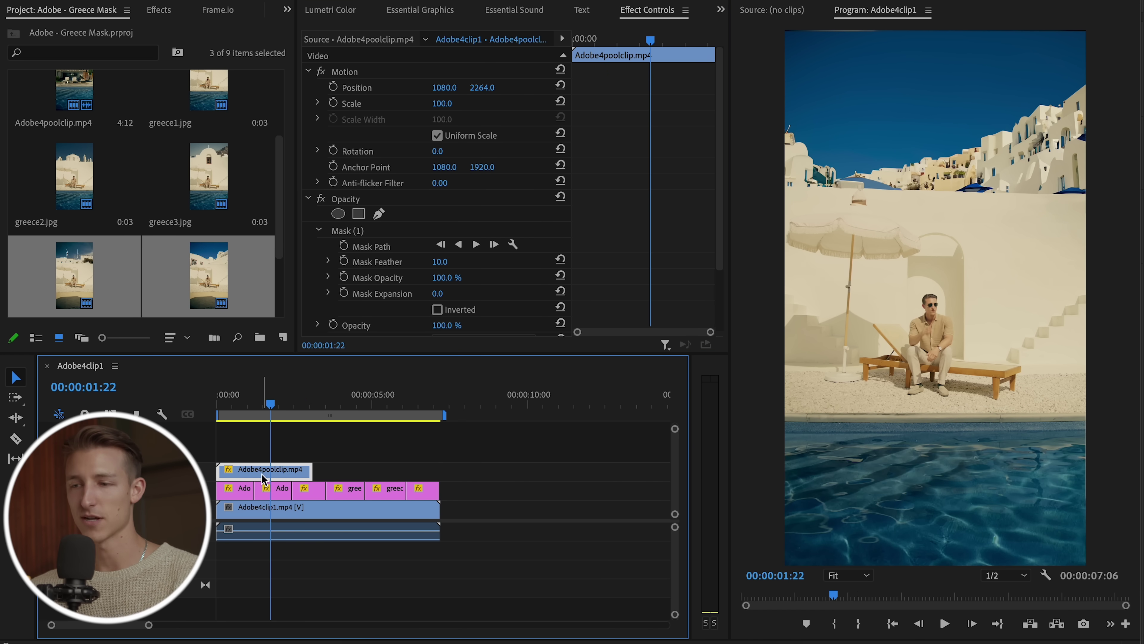
{"action": "left_click_drag", "start_coordinate": [265, 470], "coordinate": [383, 470]}
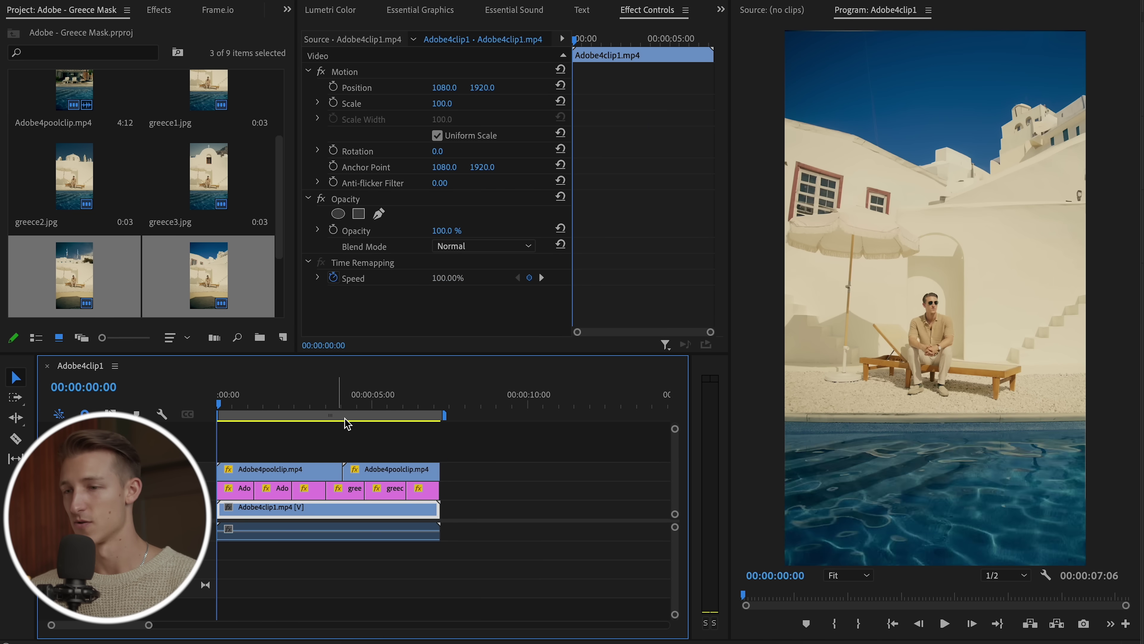
{"action": "left_click", "coordinate": [315, 444]}
{"action": "key", "text": "space"}
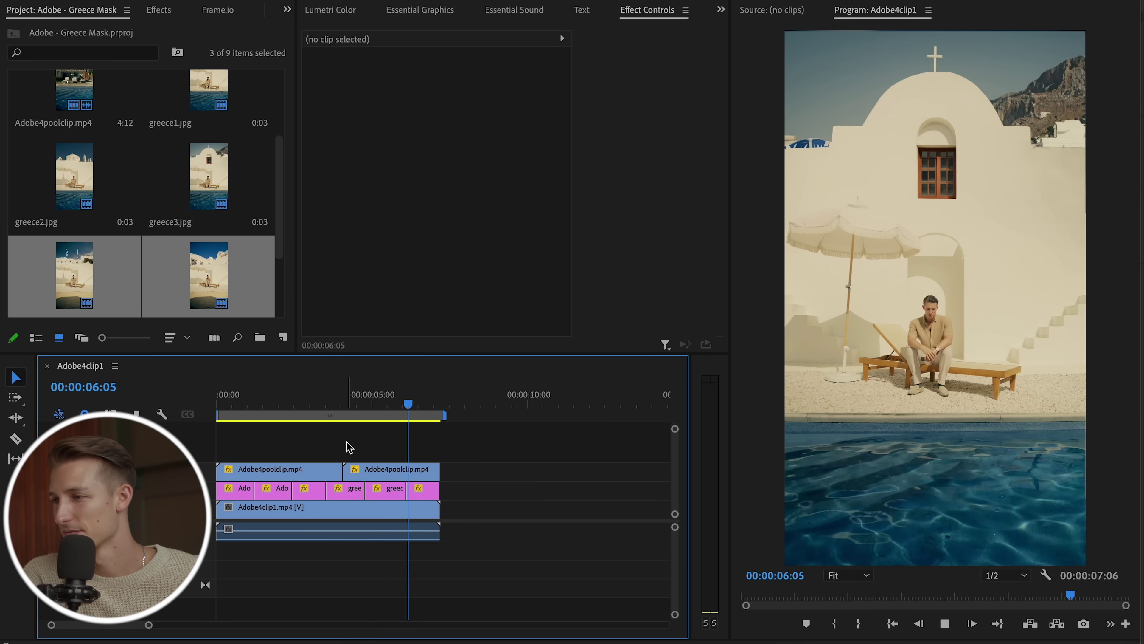
{"action": "left_click", "coordinate": [386, 406]}
{"action": "left_click_drag", "start_coordinate": [389, 409], "coordinate": [334, 394]}
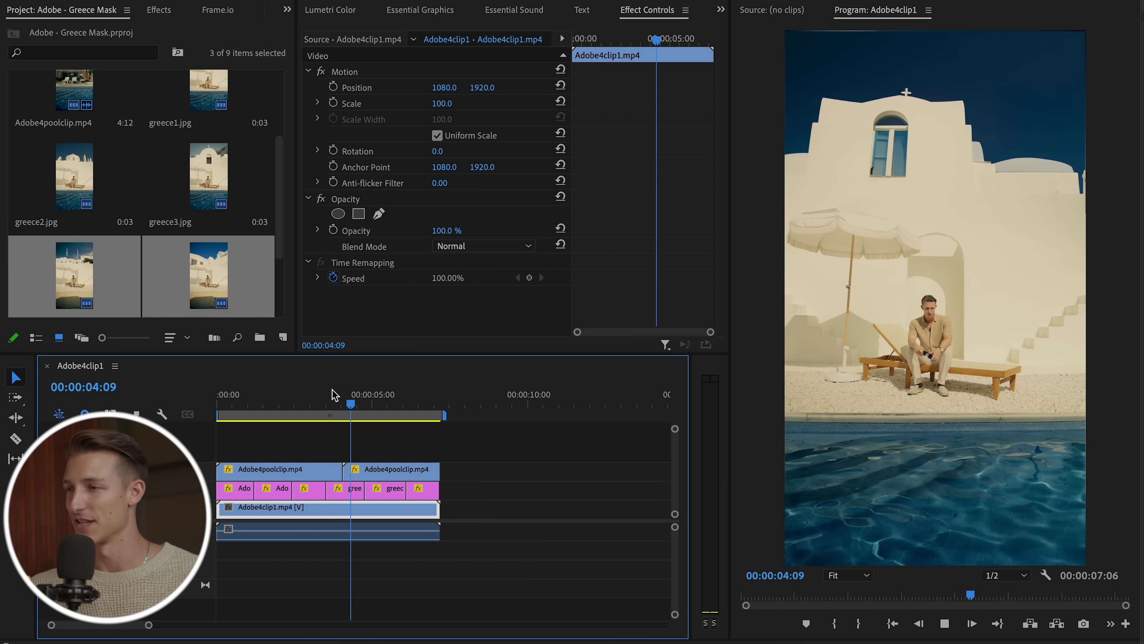
{"action": "key", "text": "space"}
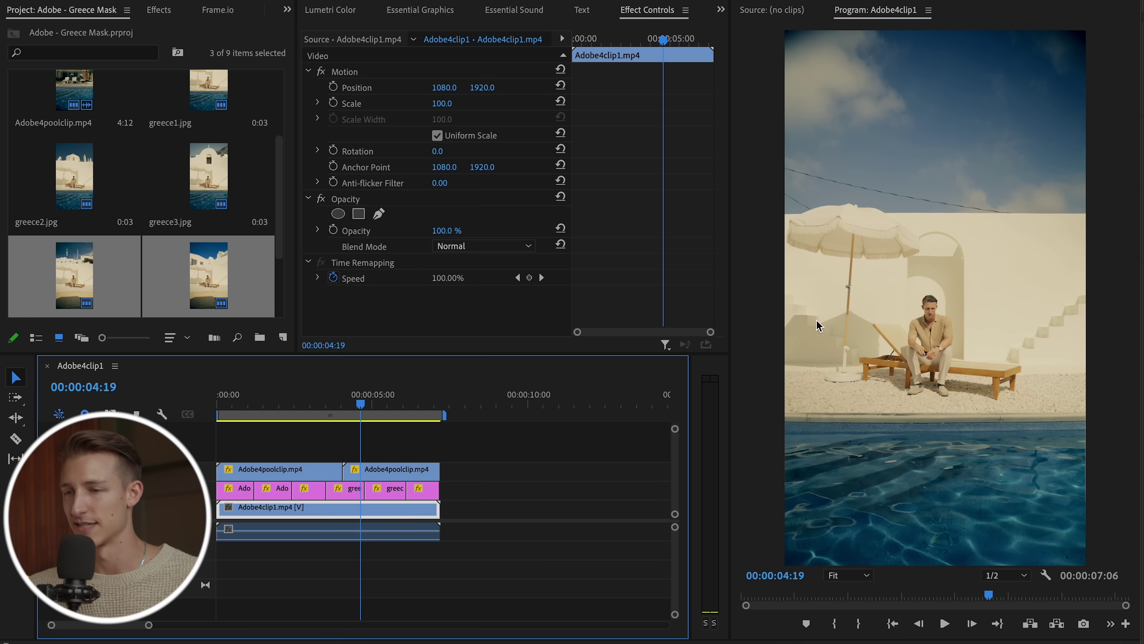
{"action": "left_click_drag", "start_coordinate": [297, 408], "coordinate": [309, 405]}
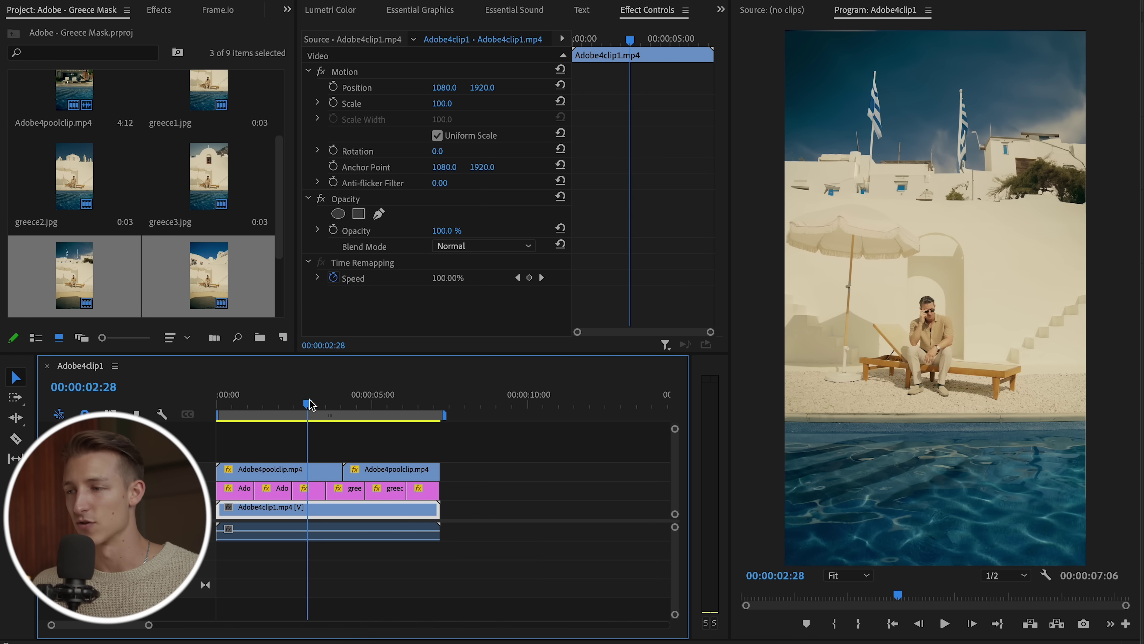